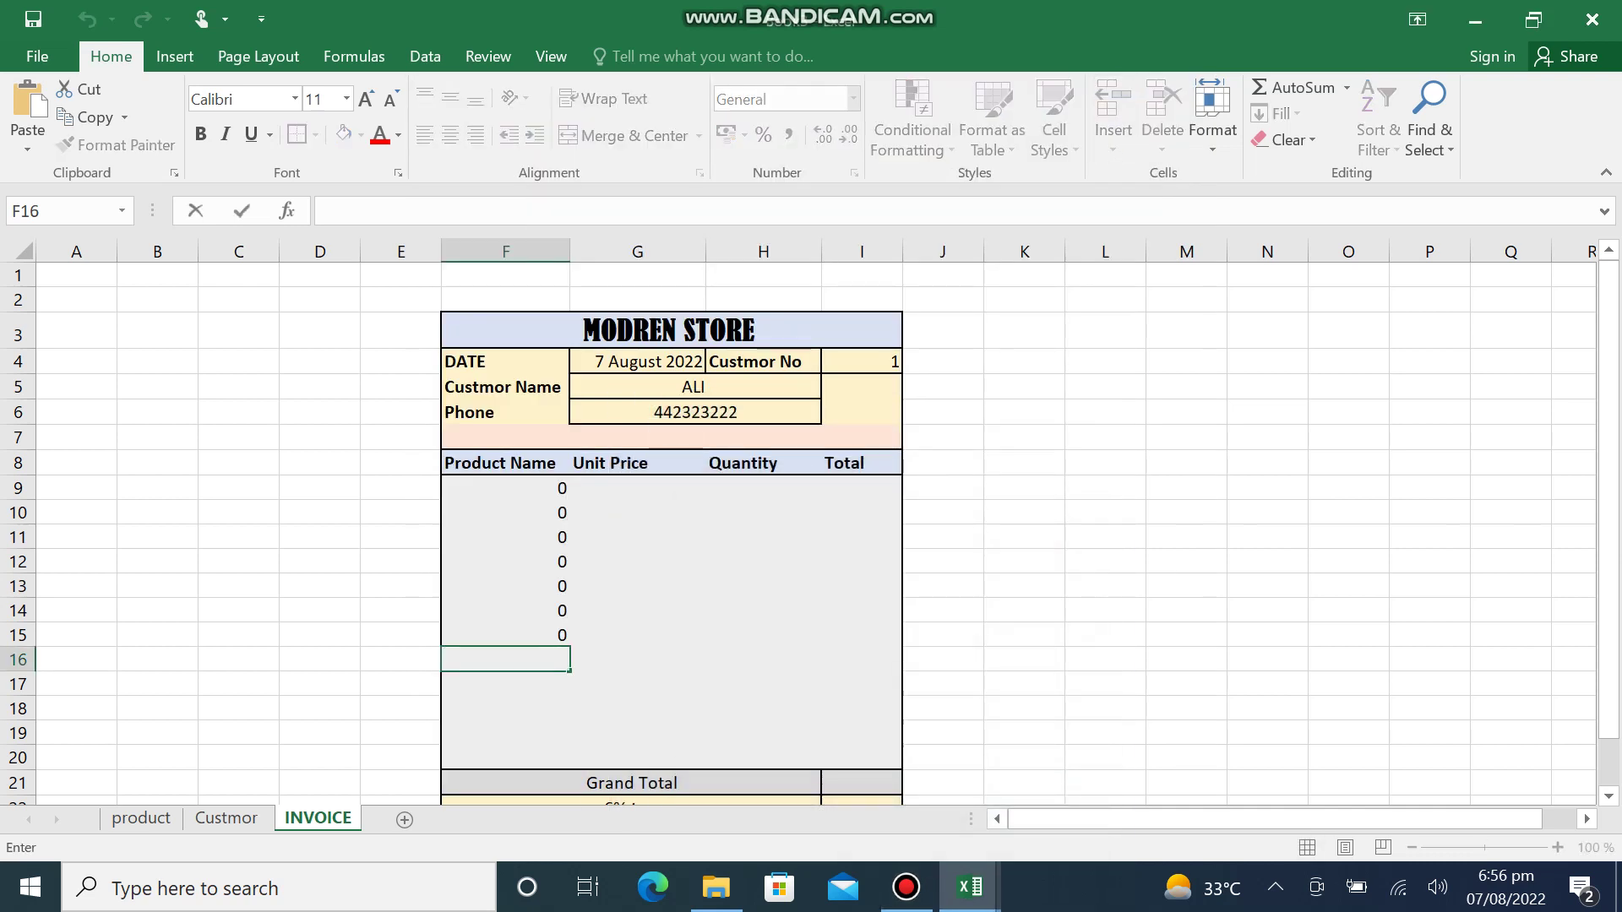
- Paste the VLOOKUP into F16 with its column index changed from 9 to 11
text(=VLOOKUP(I4,'Custmor '!A3:L13,9,0))
click(706, 660)
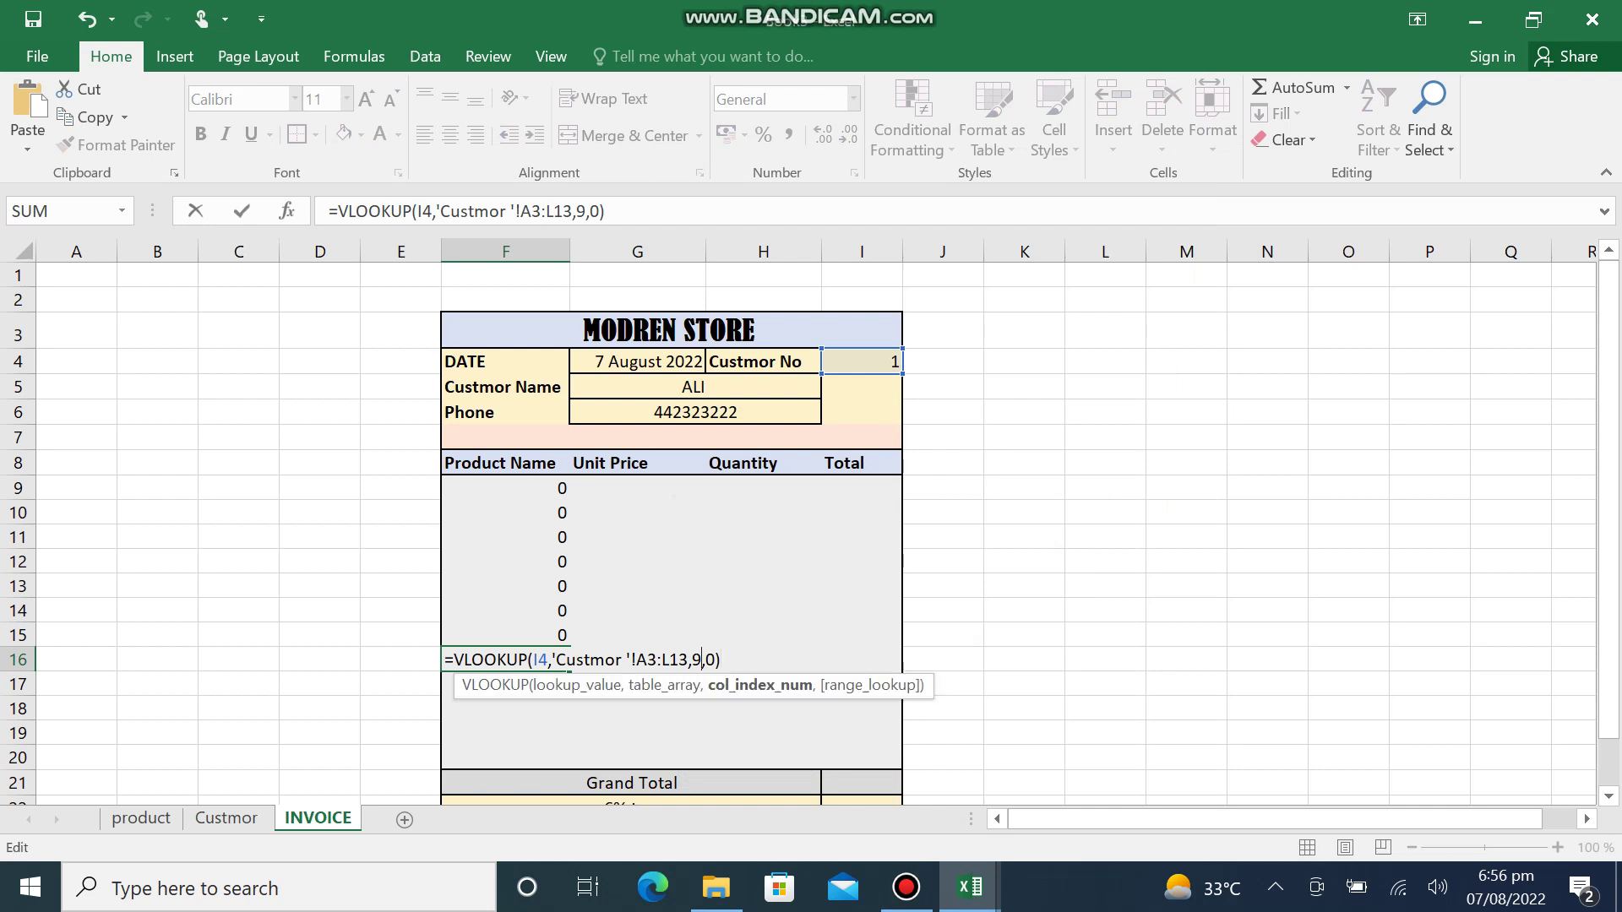
key(BackSpace)
text(11)
key(Return)
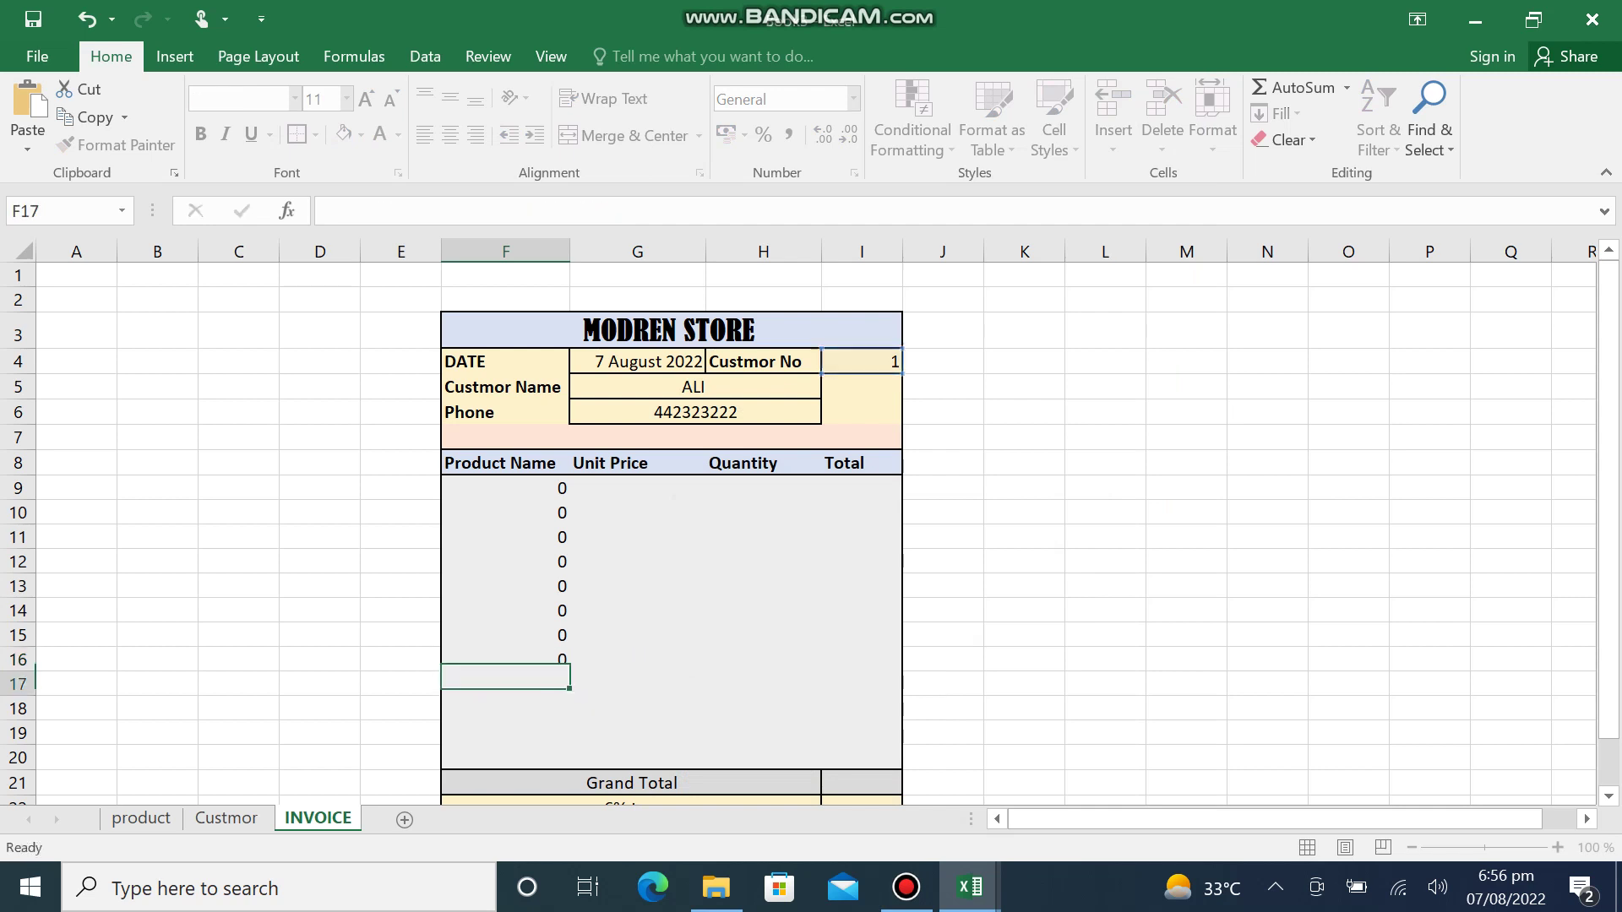
- Enter the same VLOOKUP in F17 using column index 12
key(F2)
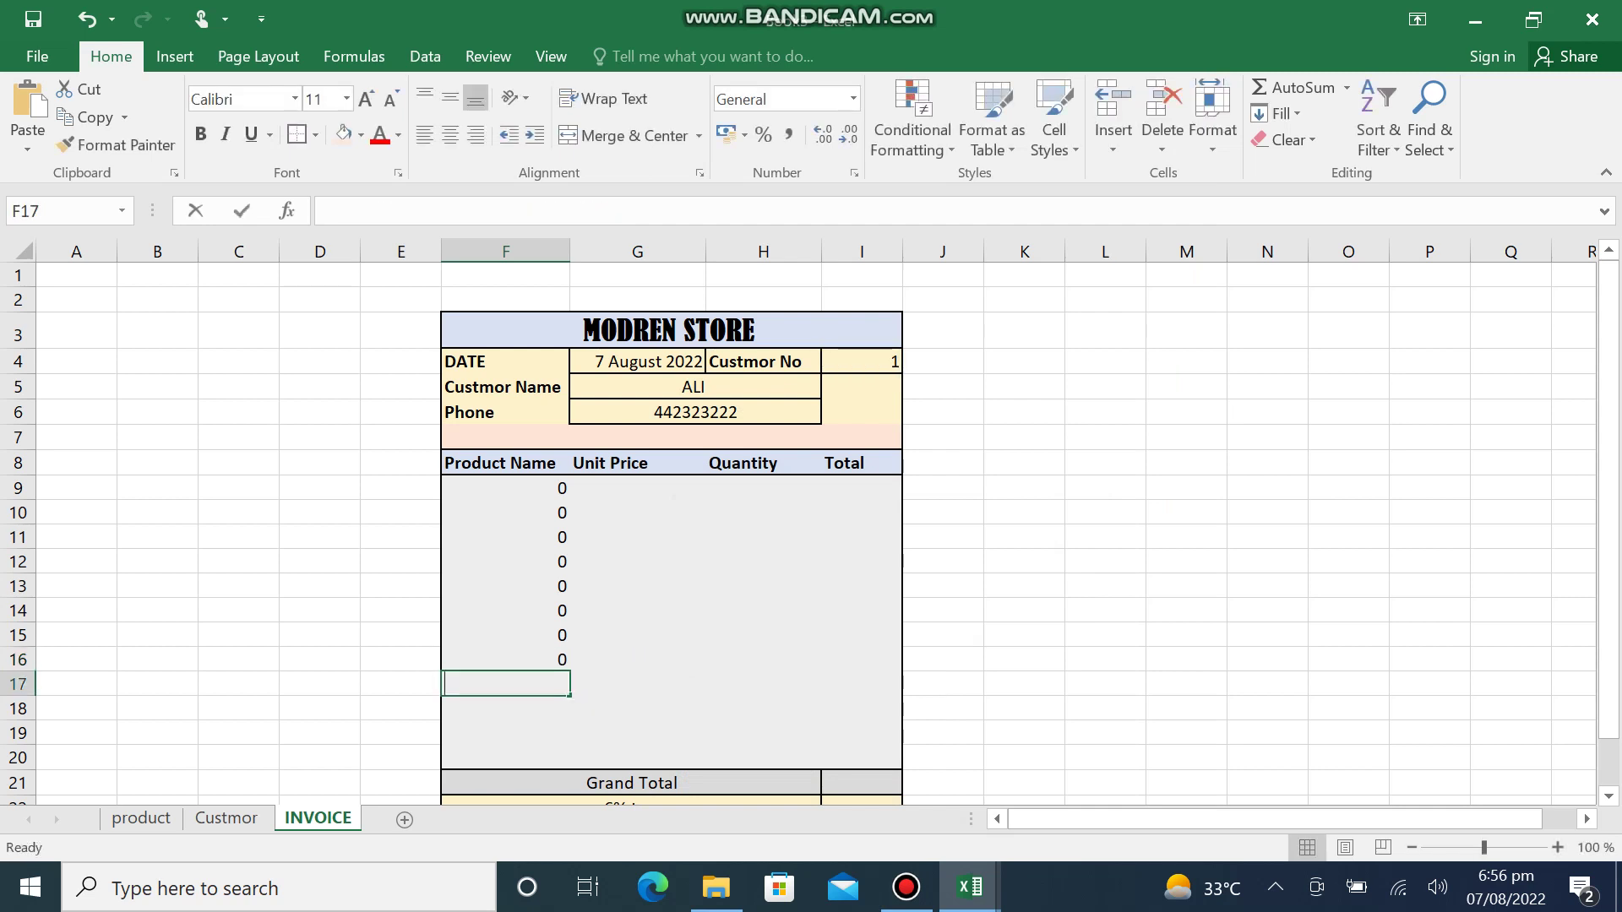
text(=VLOOKUP(I4,'Custmor '!A3:L13,9,0))
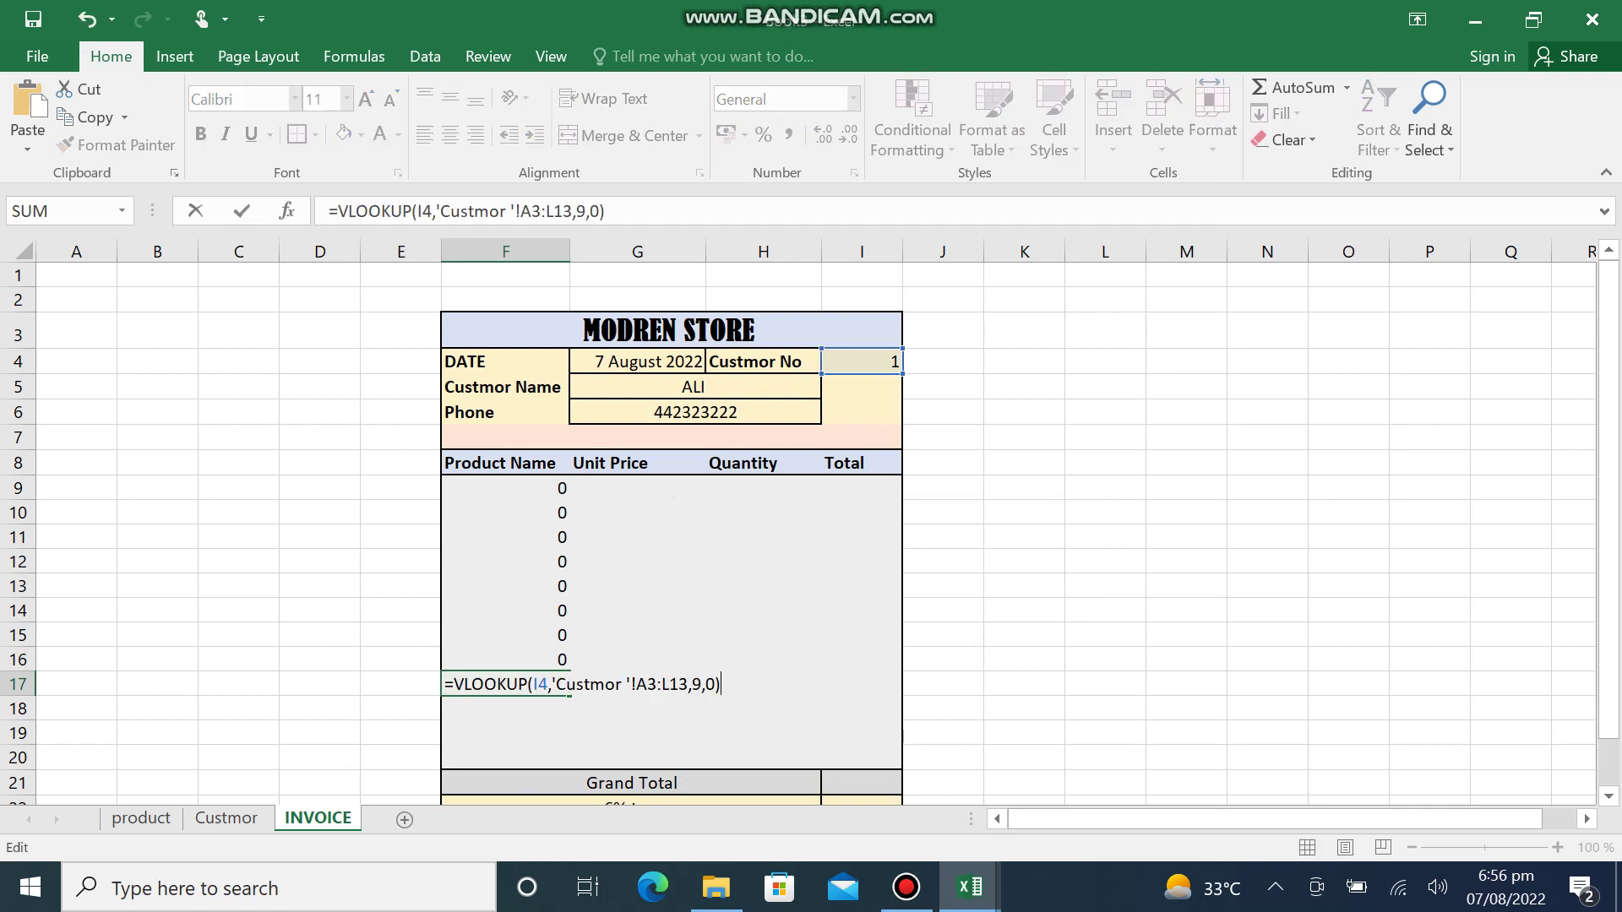
key(Left)
key(Left)
key(Left)
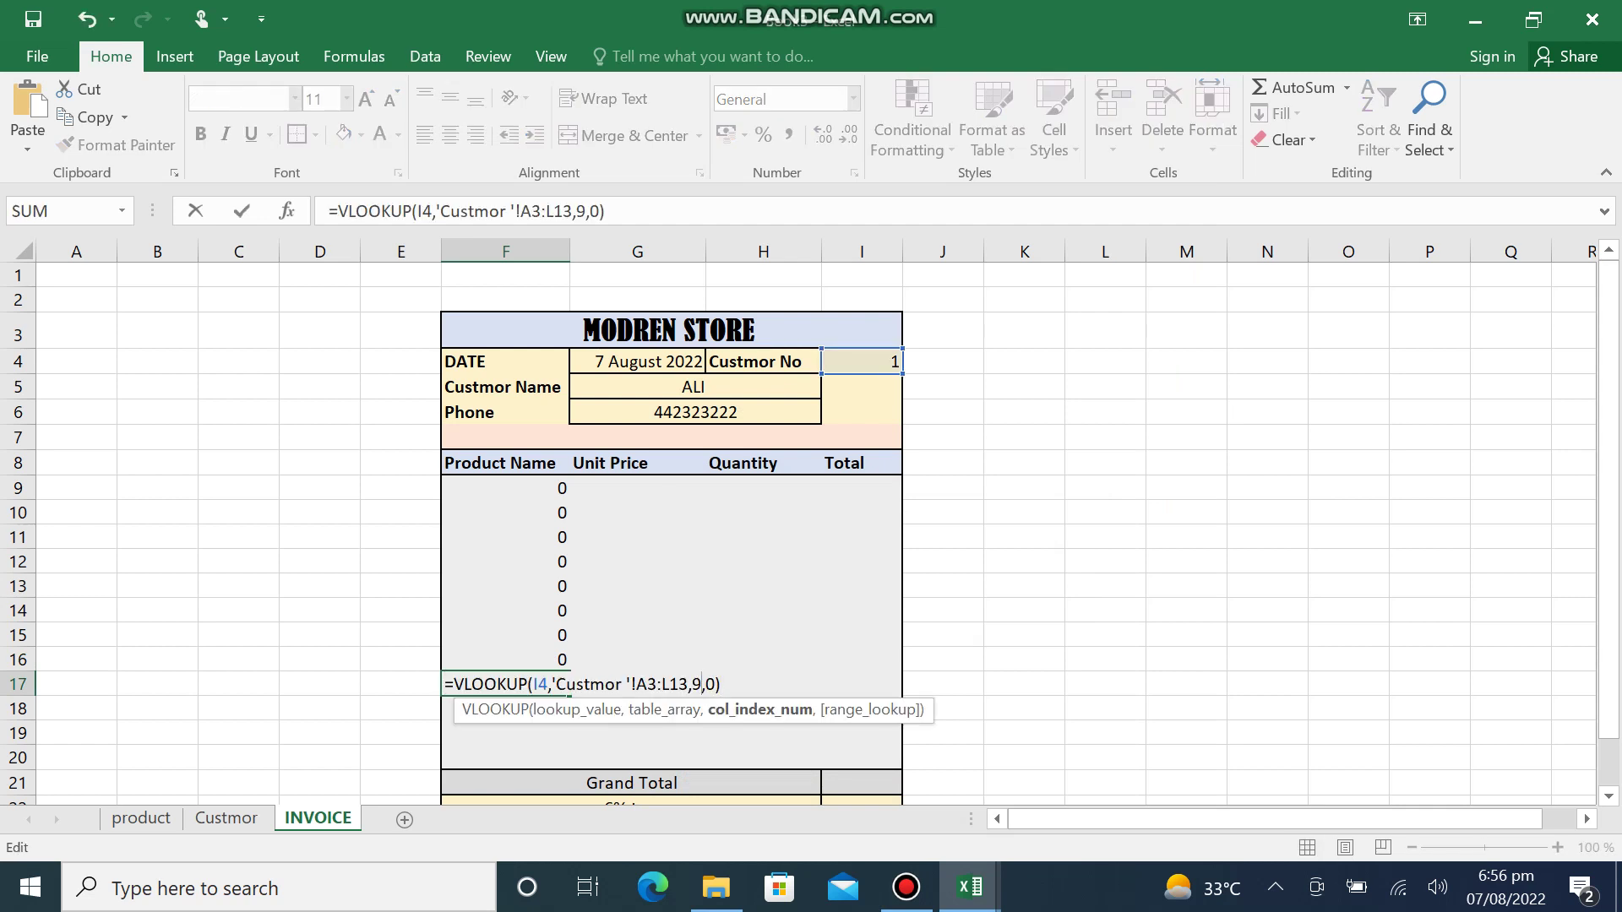
key(BackSpace)
text(12)
key(Return)
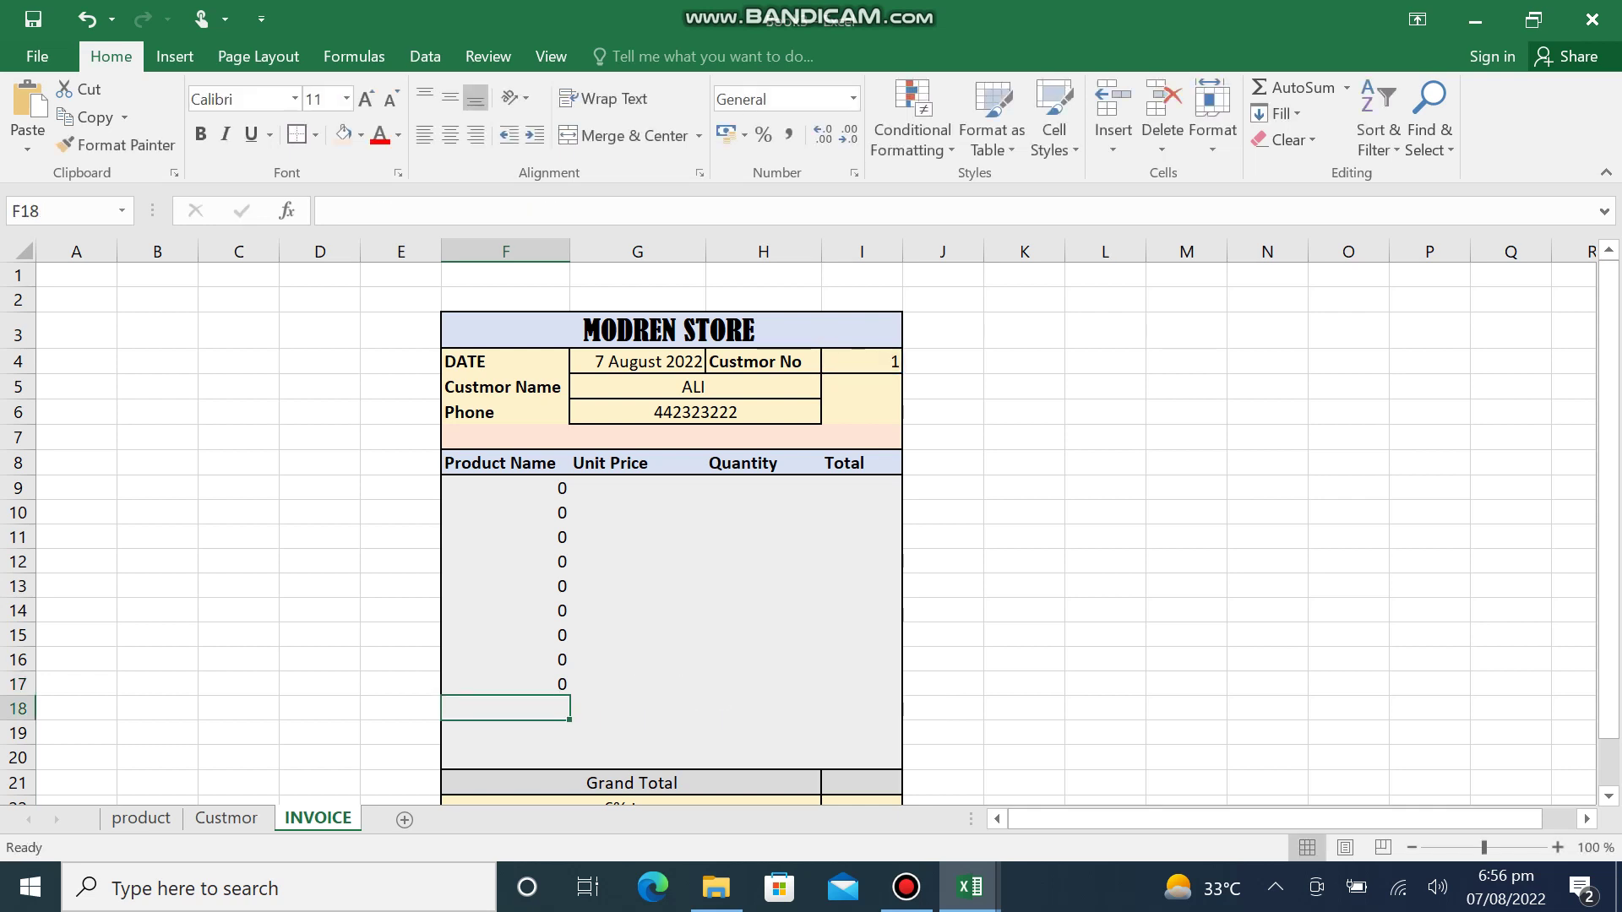
- Enter the VLOOKUP in F18 with column index 13, which returns #REF!
key(F2)
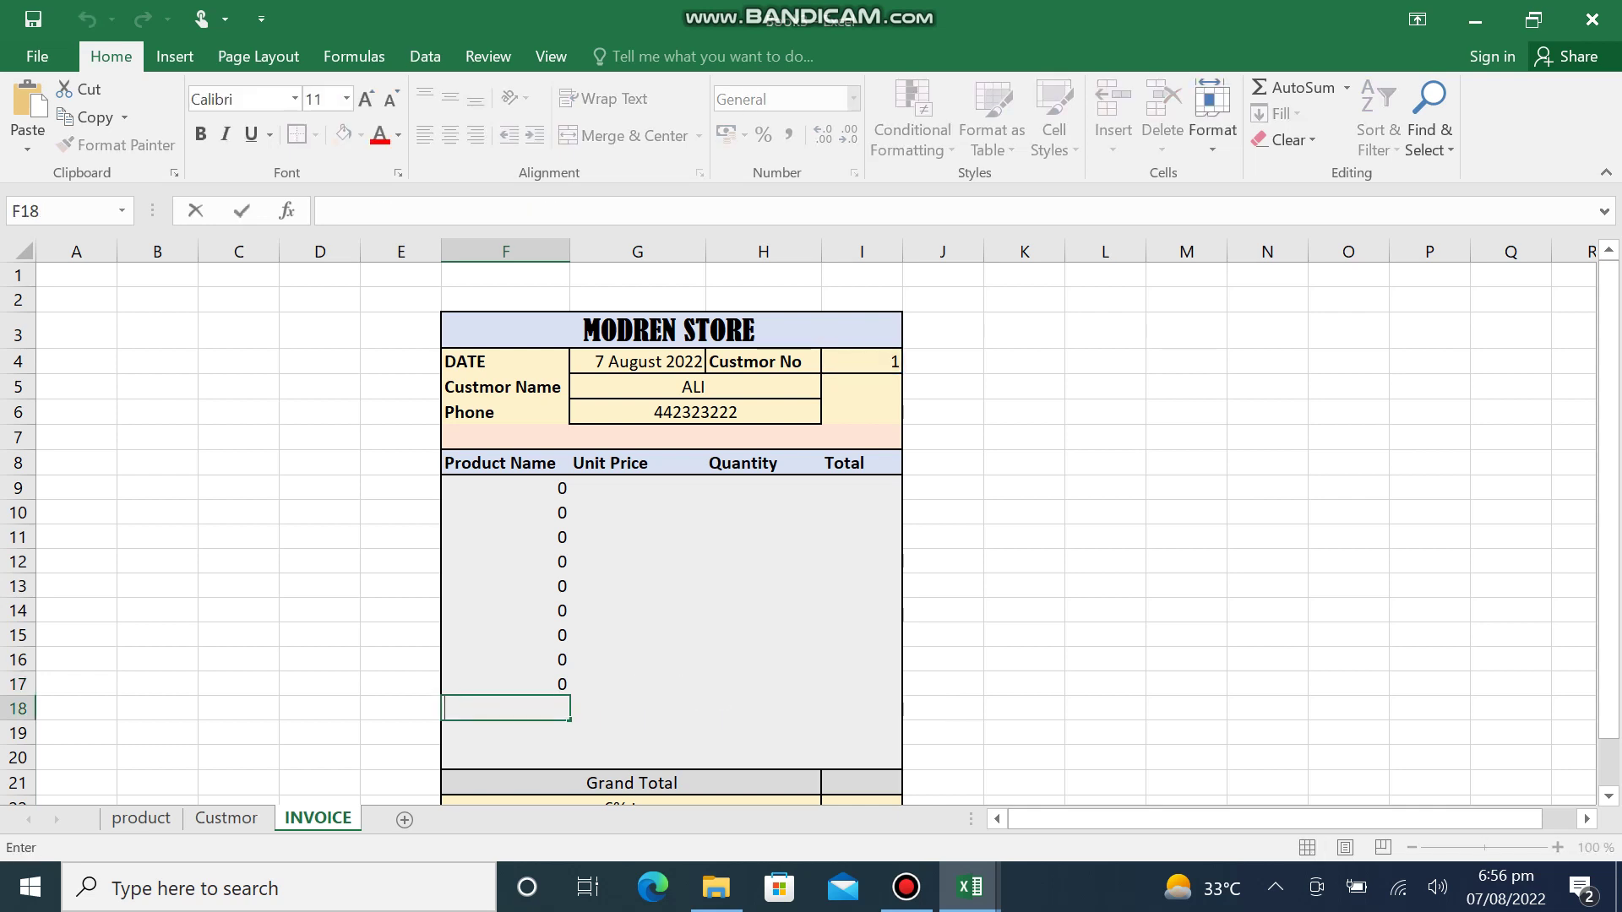
text(=VLOOKUP(I4,'Custmor '!A3:L13,9,0))
key(Left)
key(Left)
key(Left)
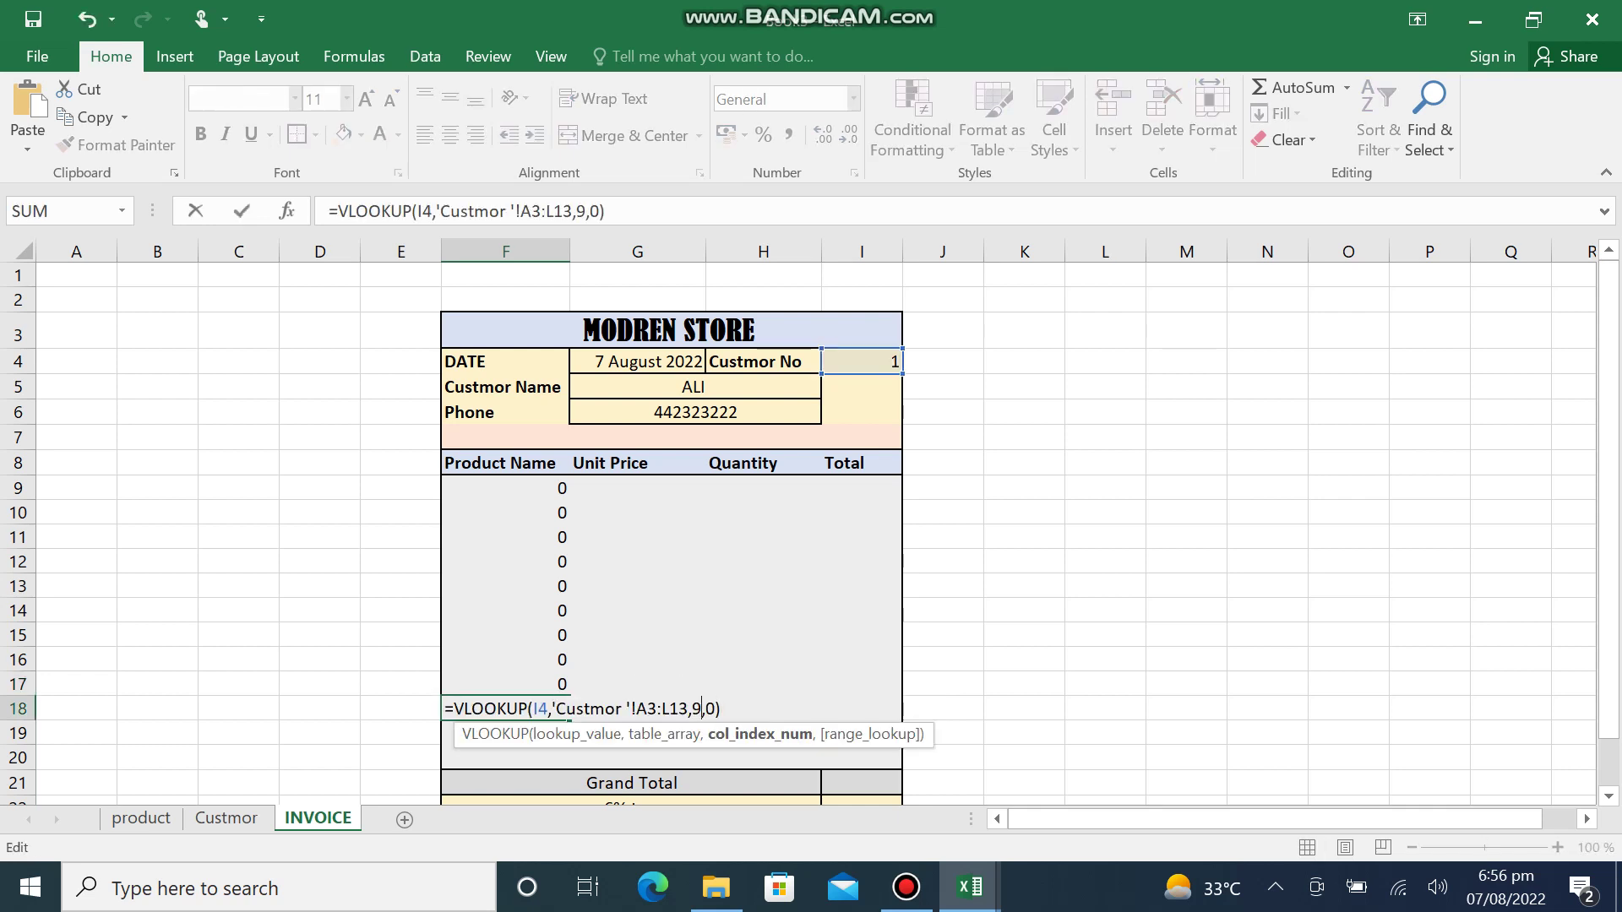
key(BackSpace)
text(13)
key(Return)
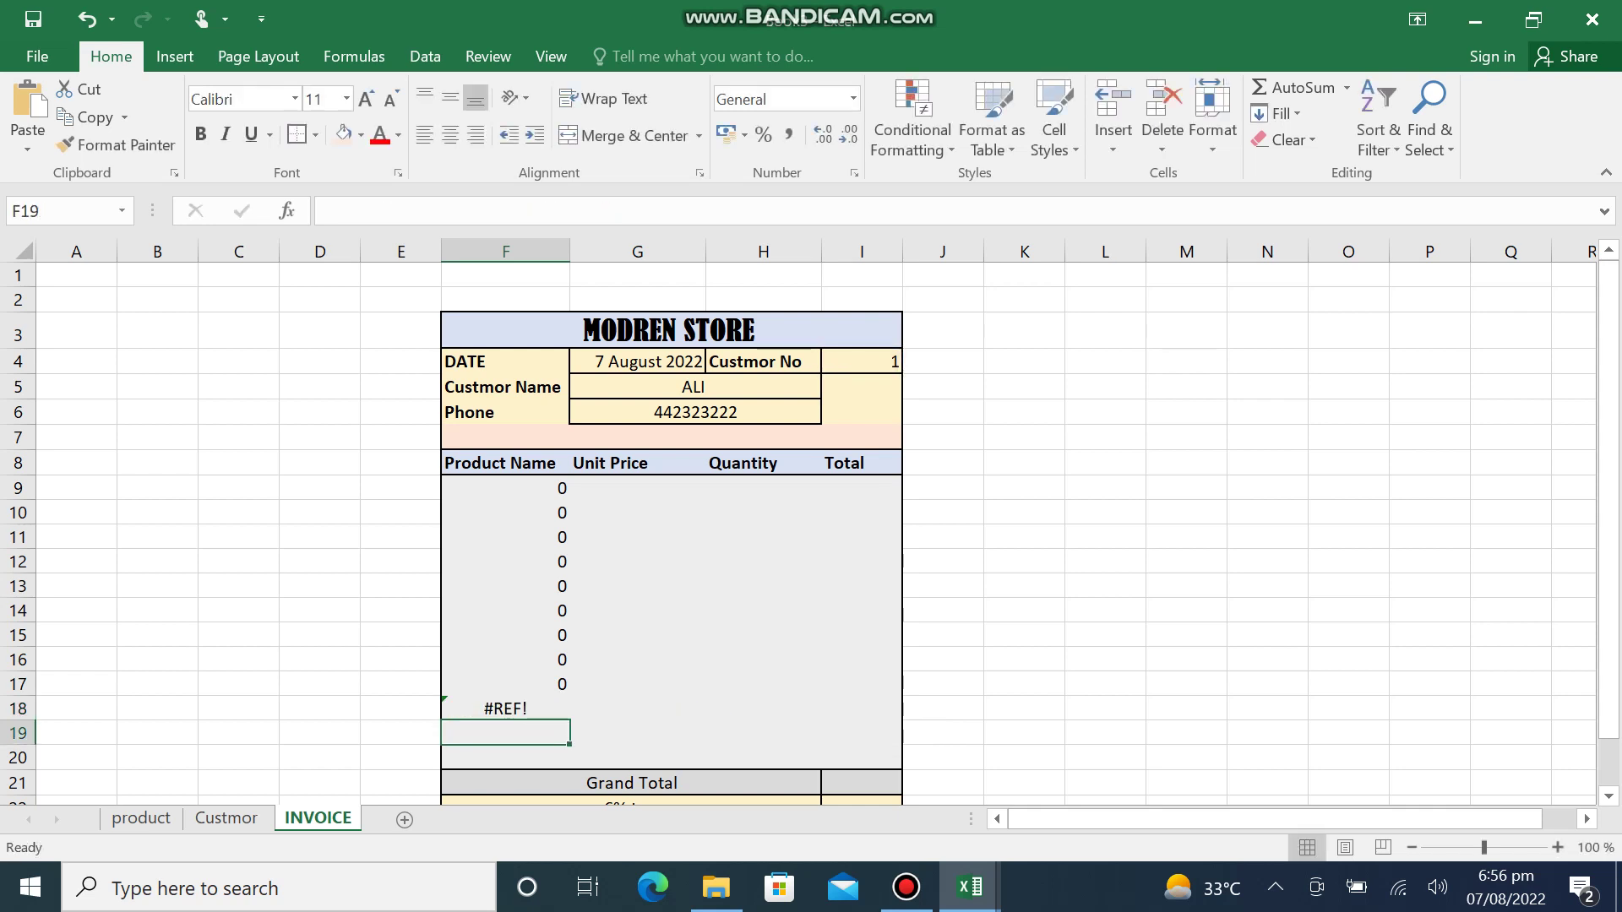
- Change F18's lookup range end from L13 to Z13 to clear the #REF! error
double_click(556, 709)
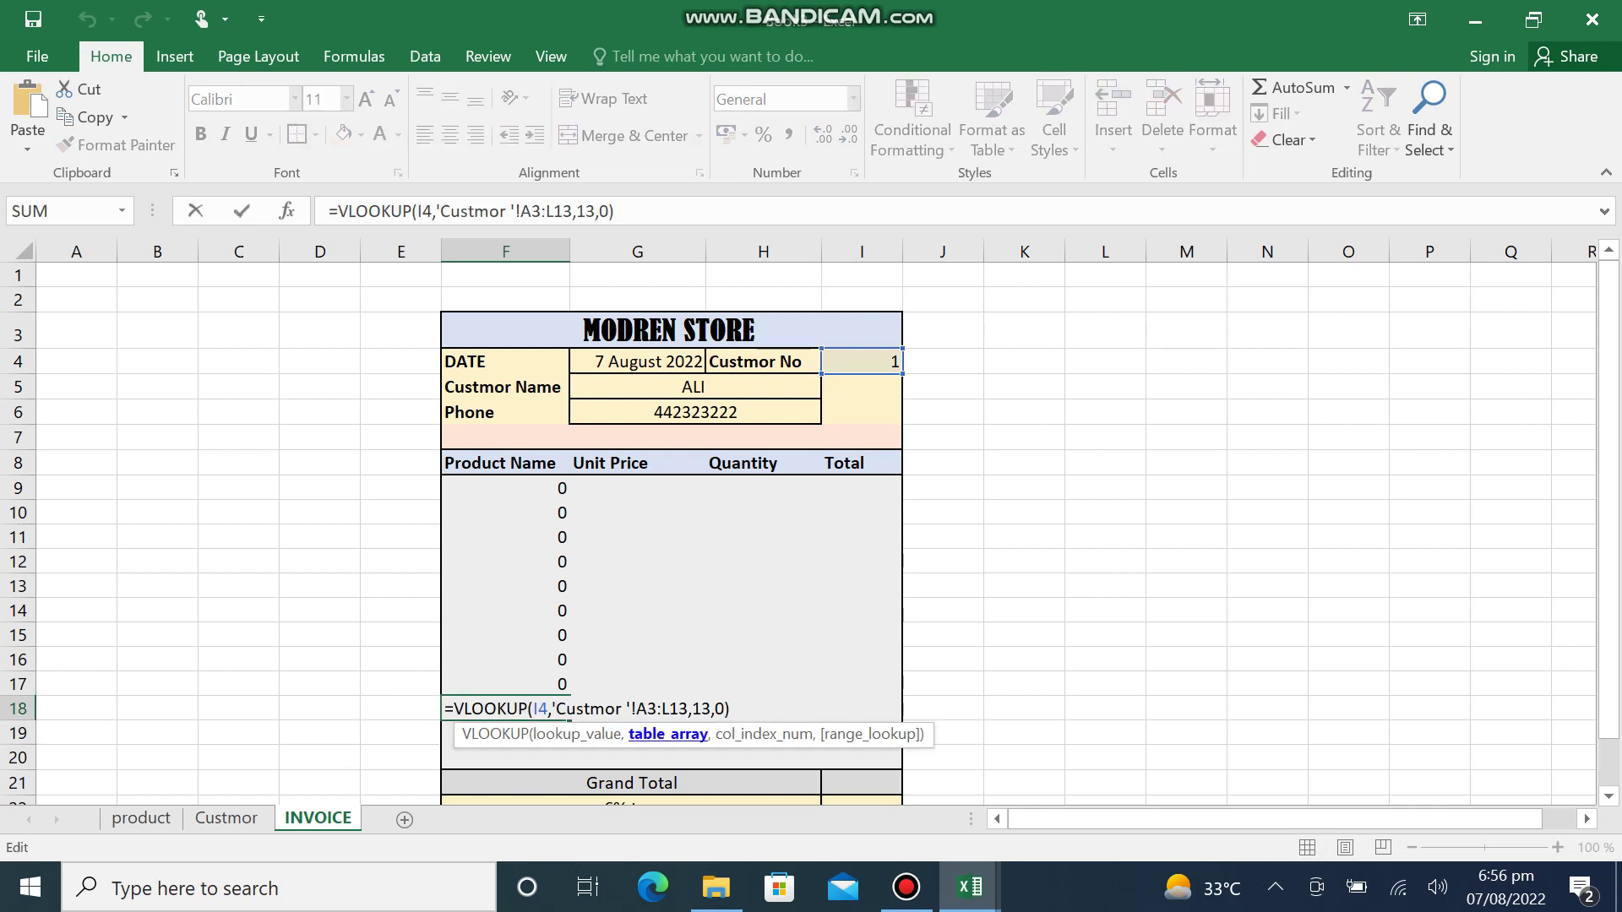
click(669, 709)
key(BackSpace)
text(Z)
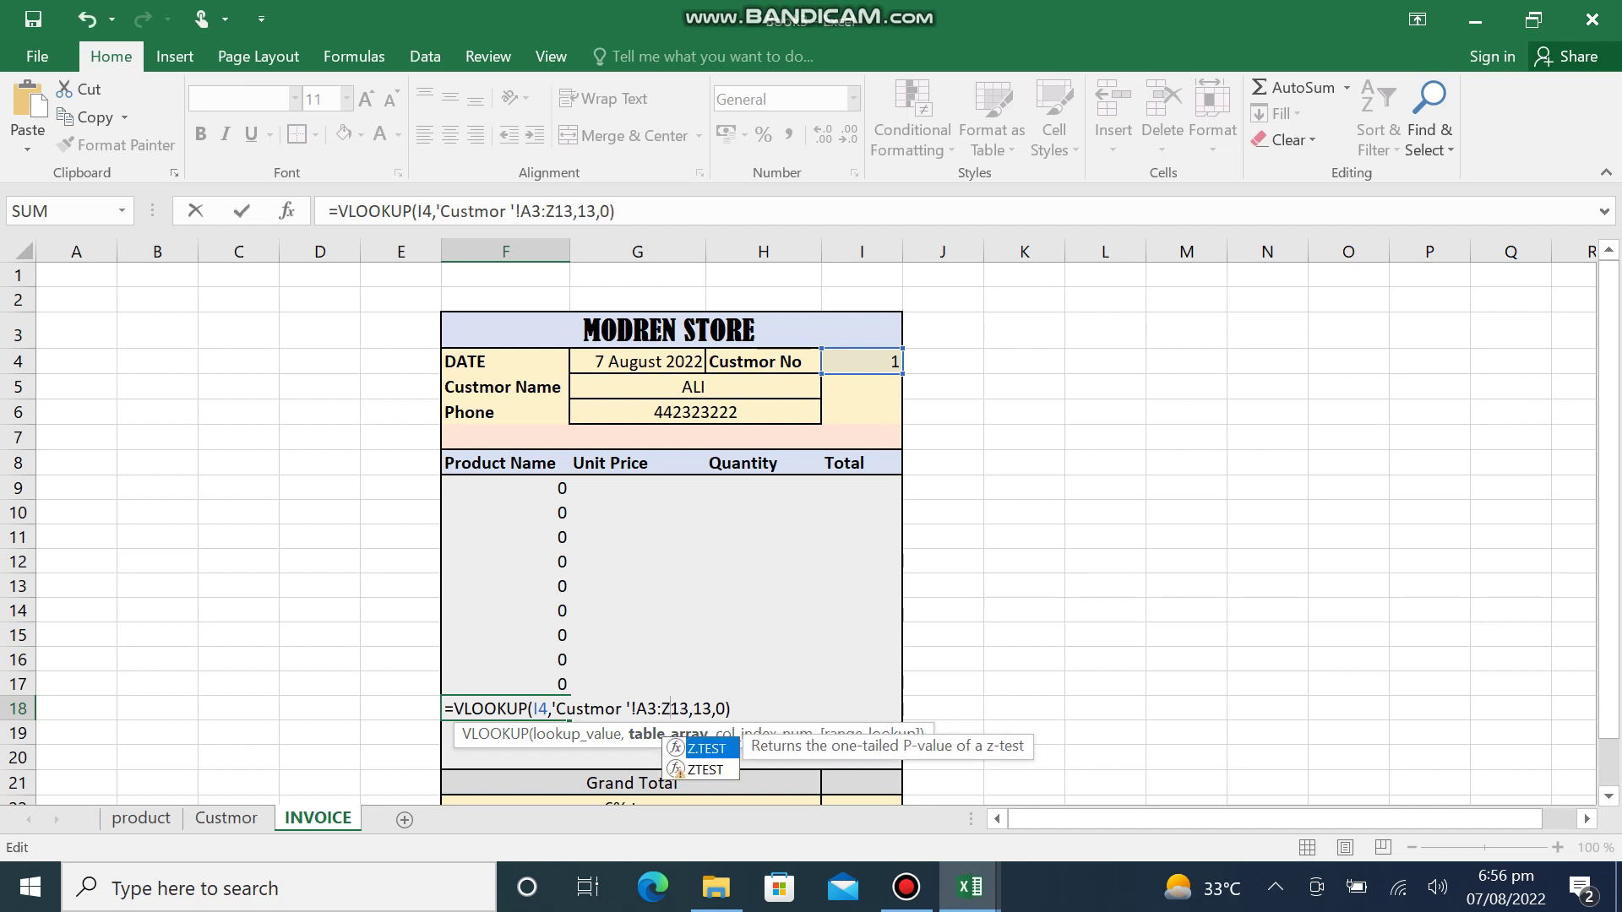
key(Return)
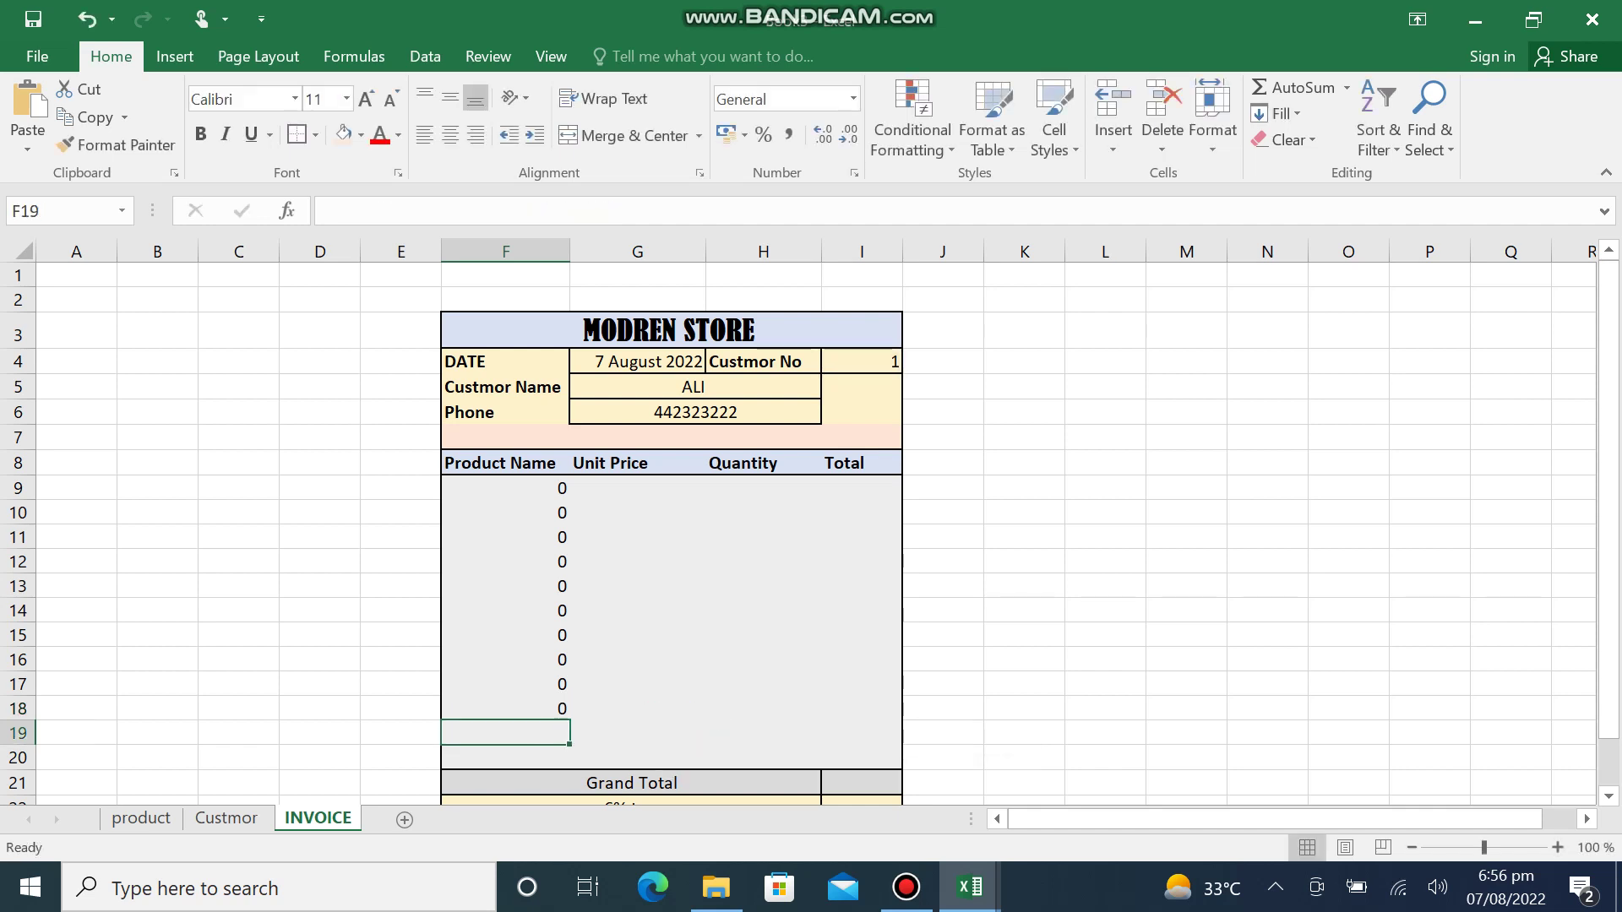
- Enter =VLOOKUP(I4,'Custmor '!A3:Z13,14,0) in F19
text(=VLOOKUP(I4,'Custmor '!A3:L13,9,0))
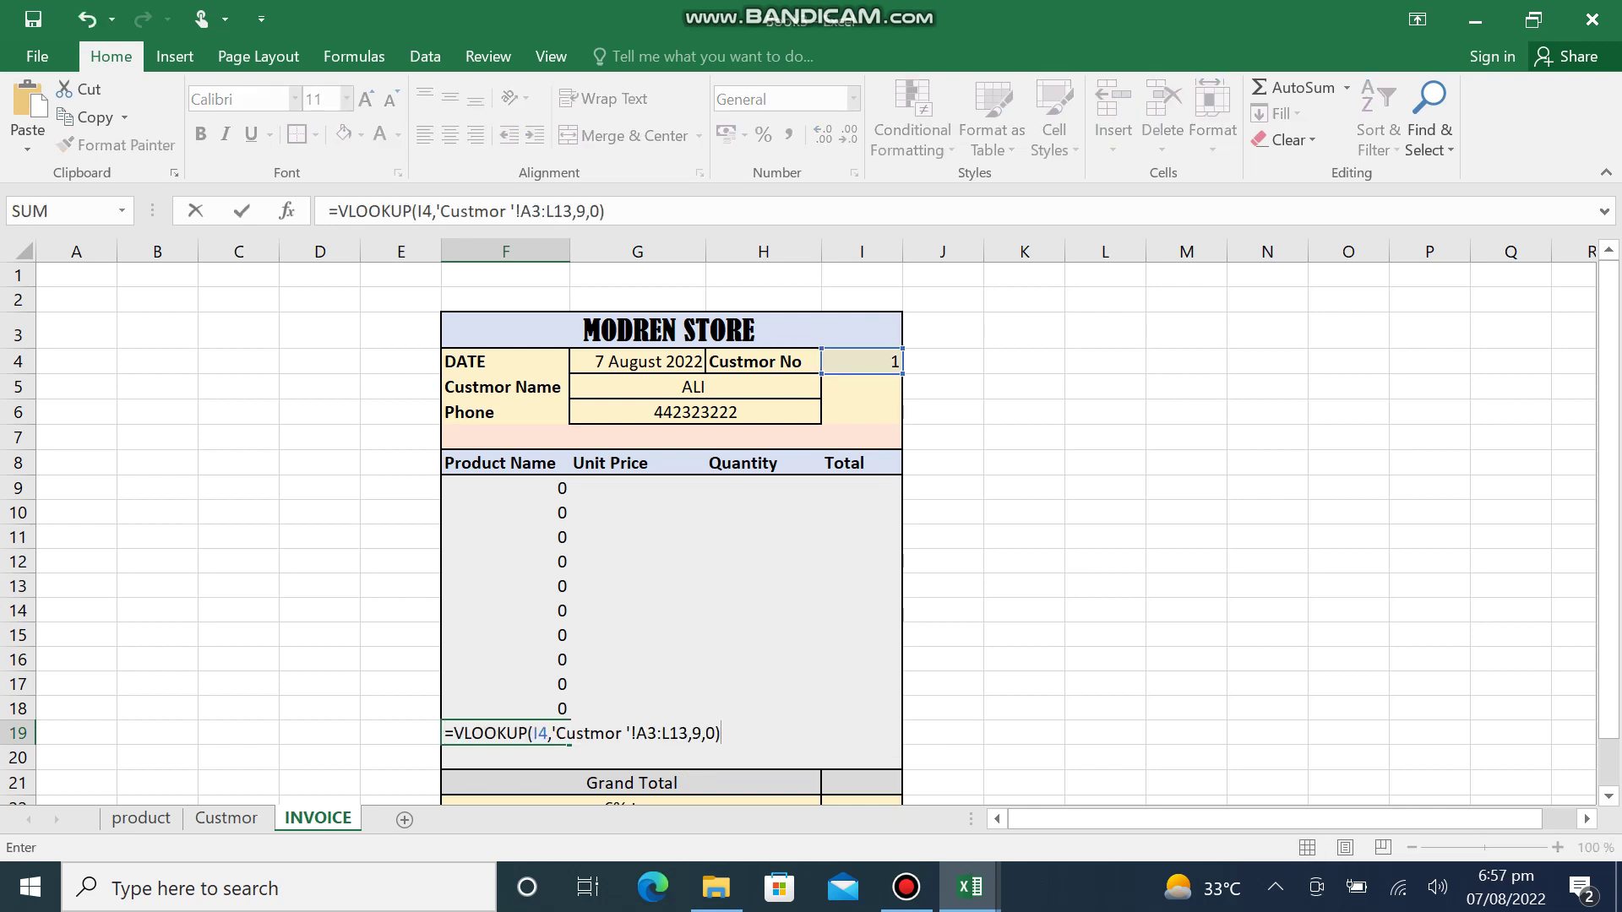
key(Left)
key(Left)
key(Left)
key(BackSpace)
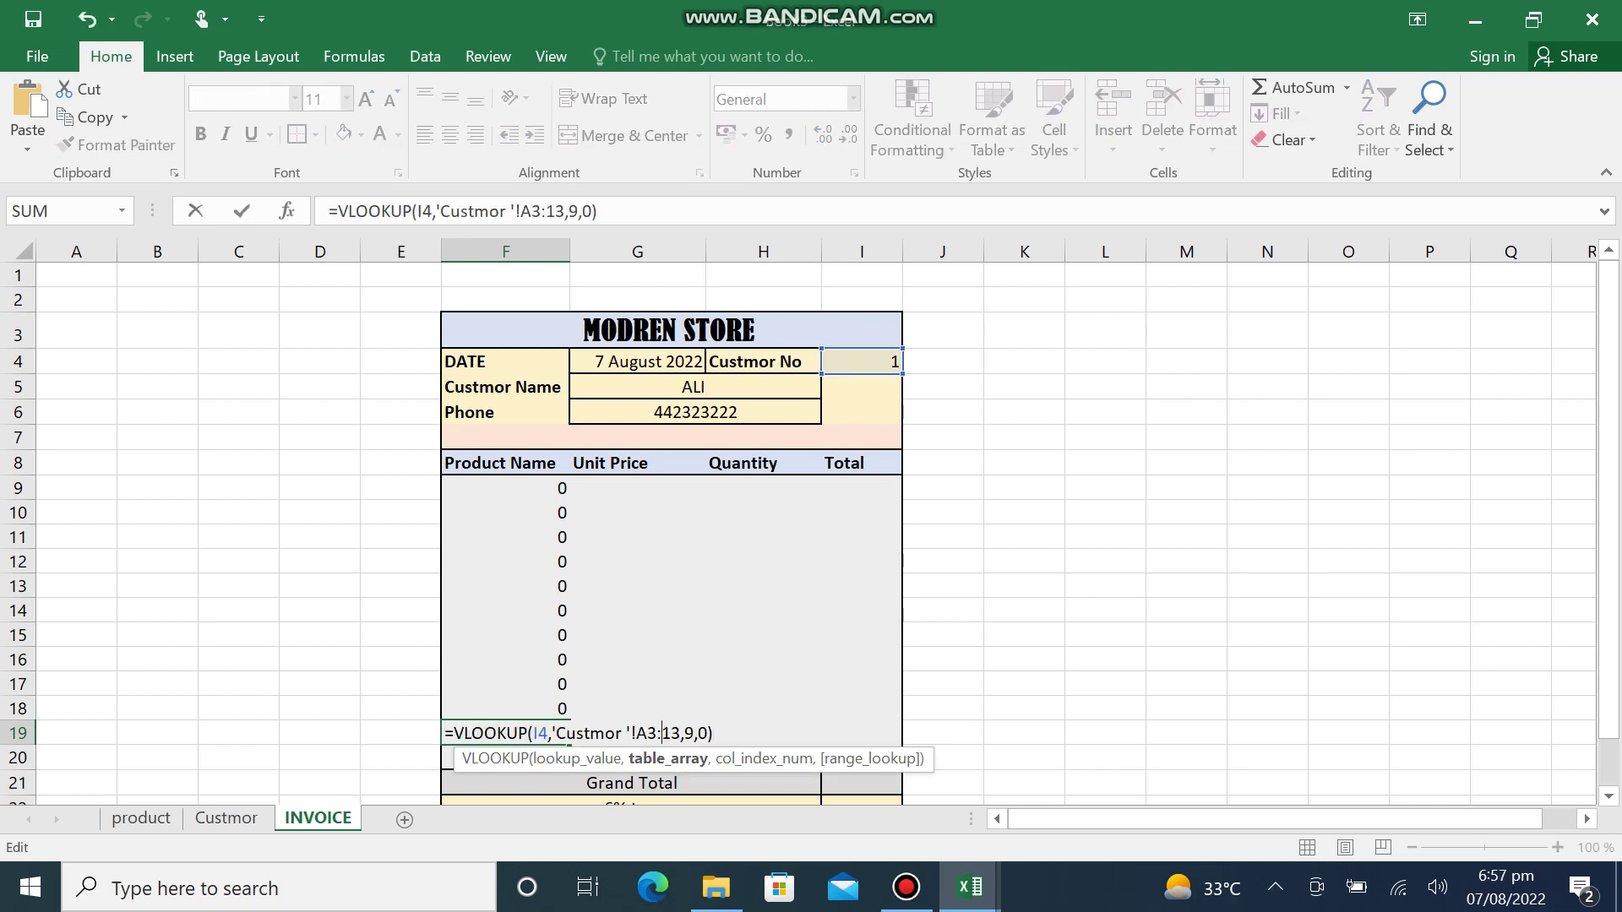
text(Z)
key(Right)
key(Right)
key(Right)
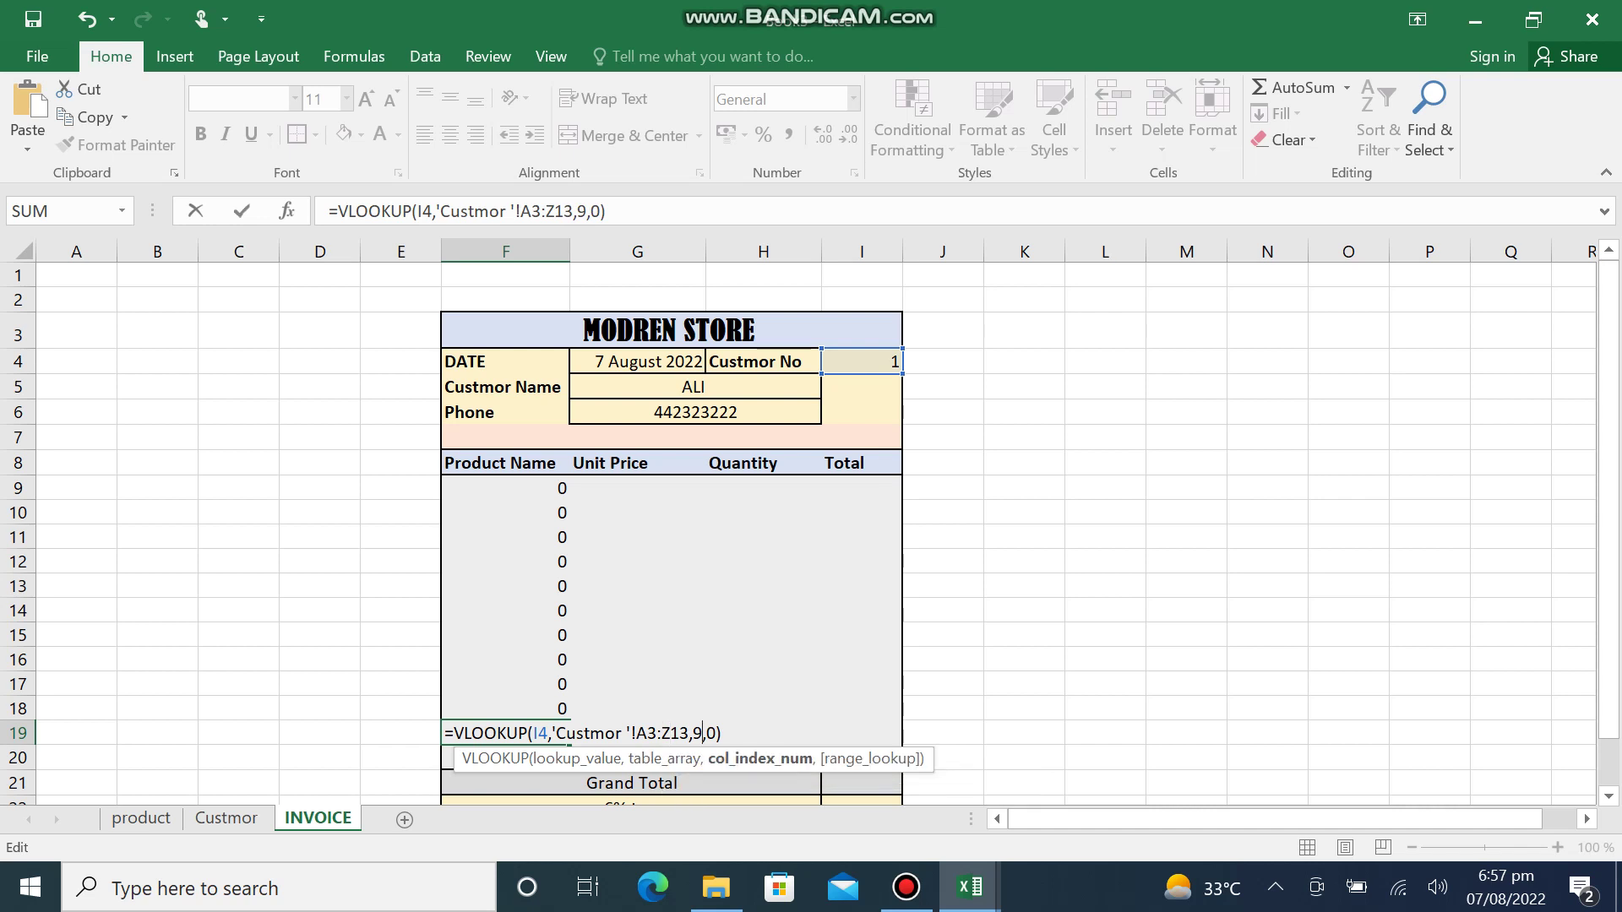
key(BackSpace)
text(14)
key(Return)
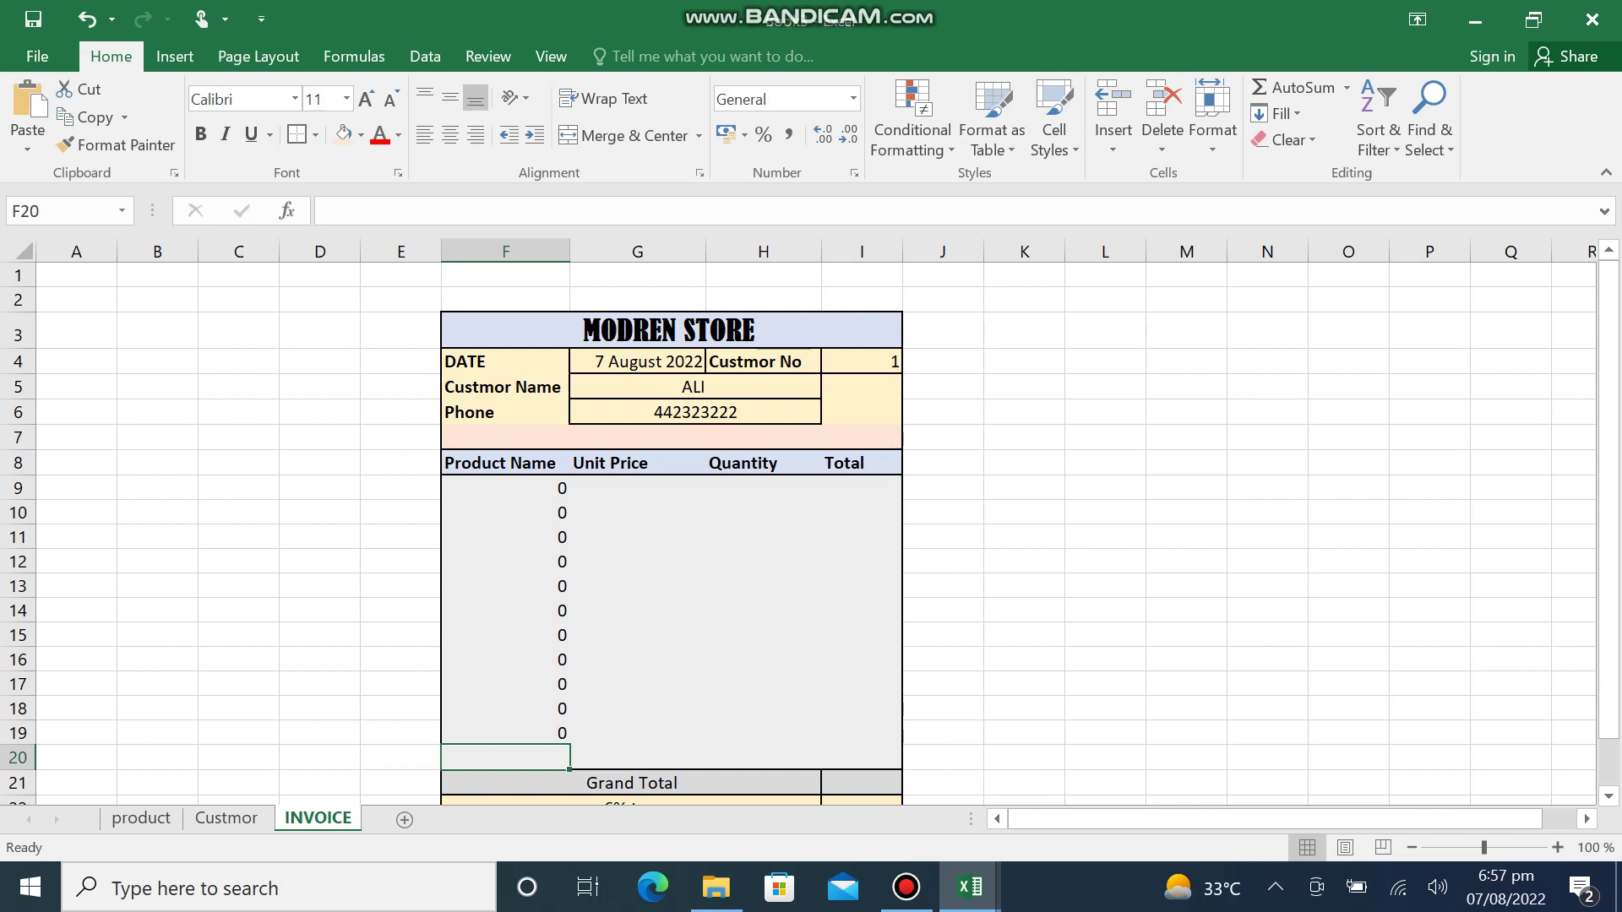
text(=)
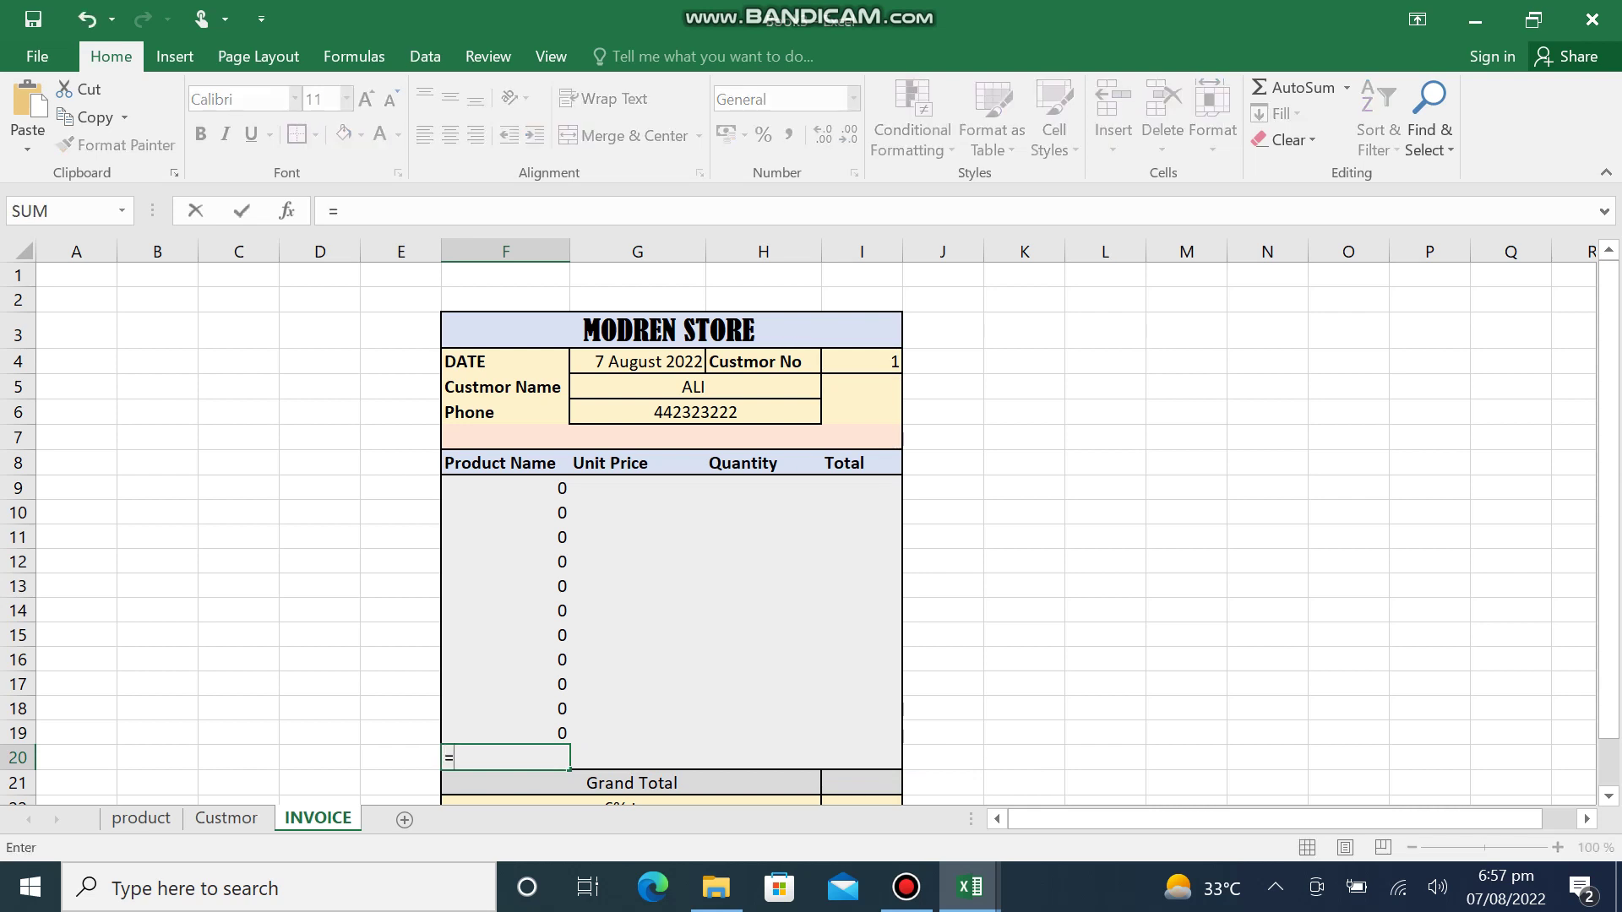
- Enter a VLOOKUP on 'Custmor '!A3:Z13 with column 15 in F20, accepting Excel's formula correction
text(=VLOOKUP(I4,'Custmor '!A3:L13,9,0))
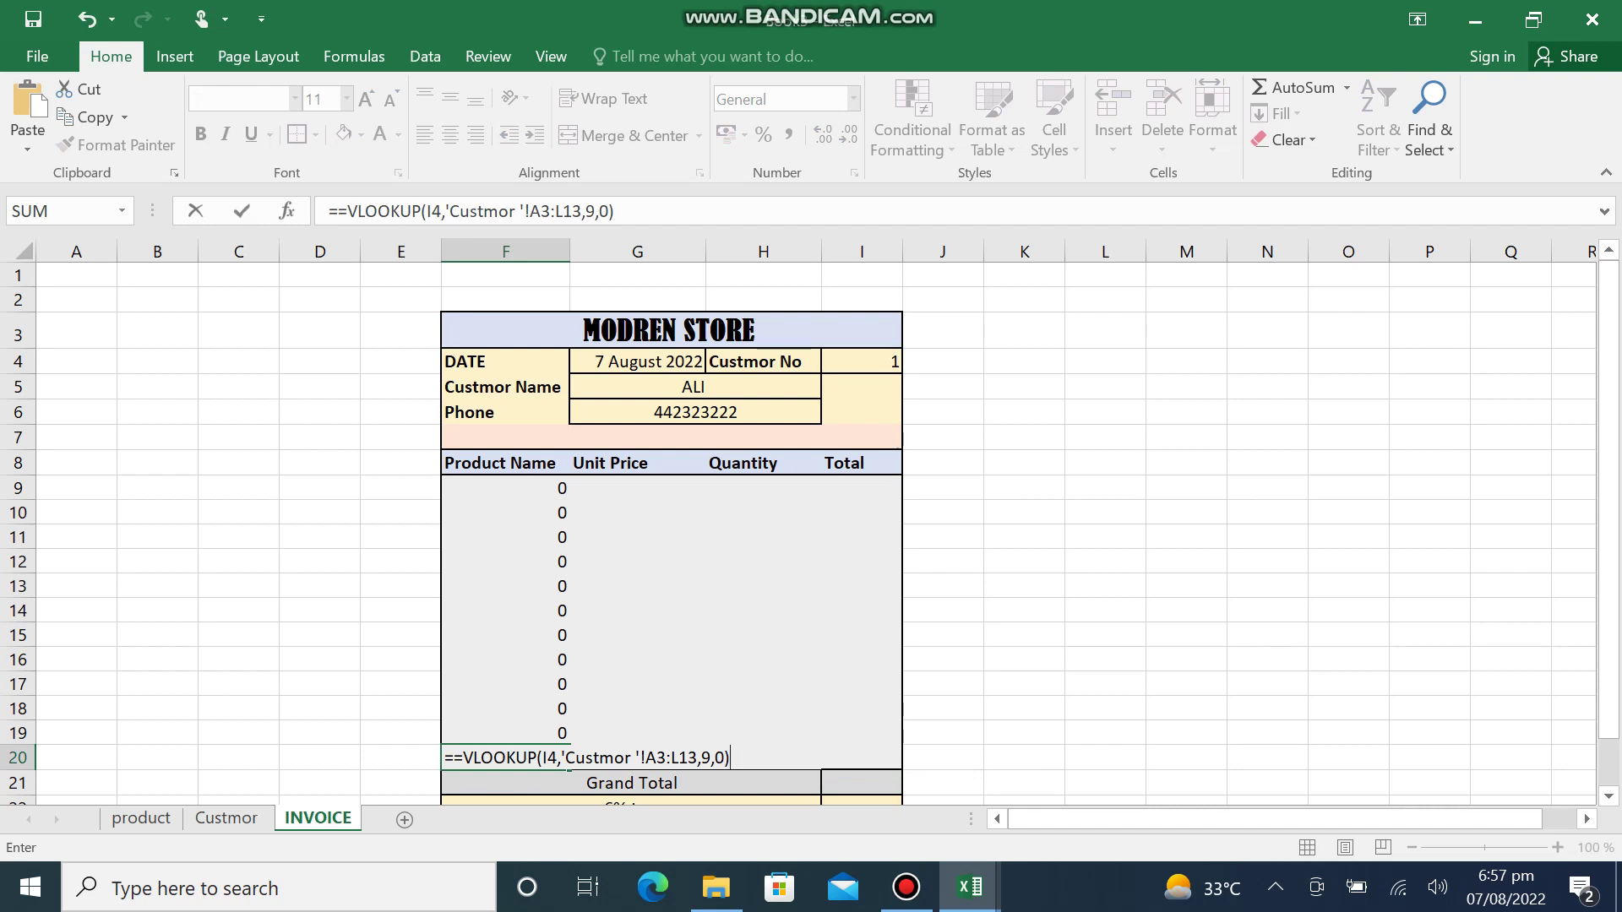
click(679, 757)
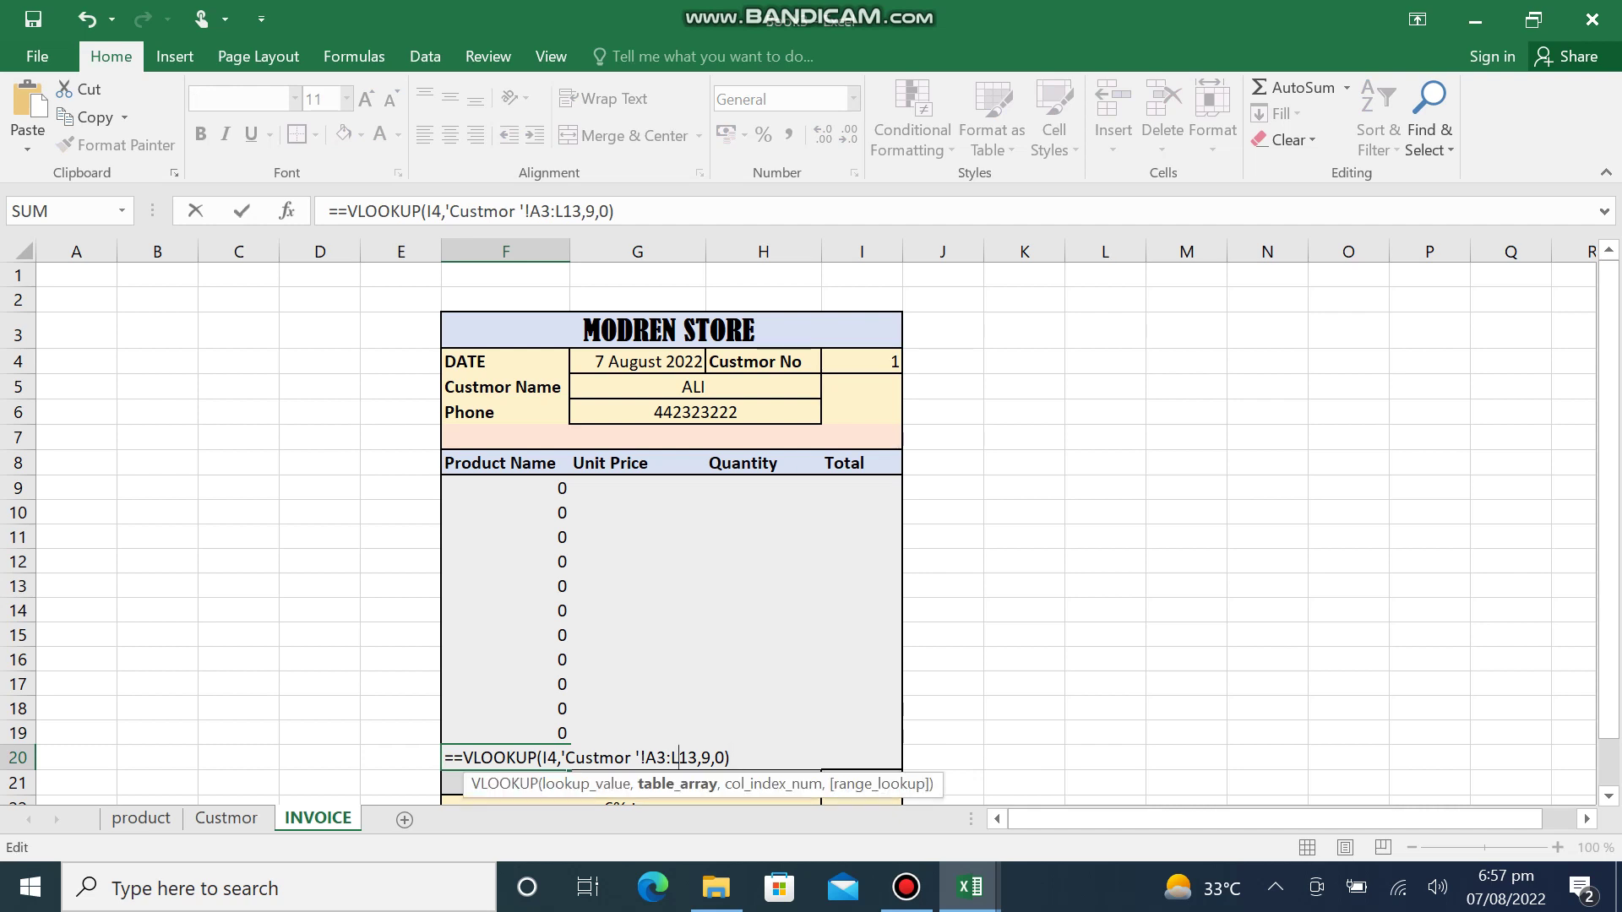
key(BackSpace)
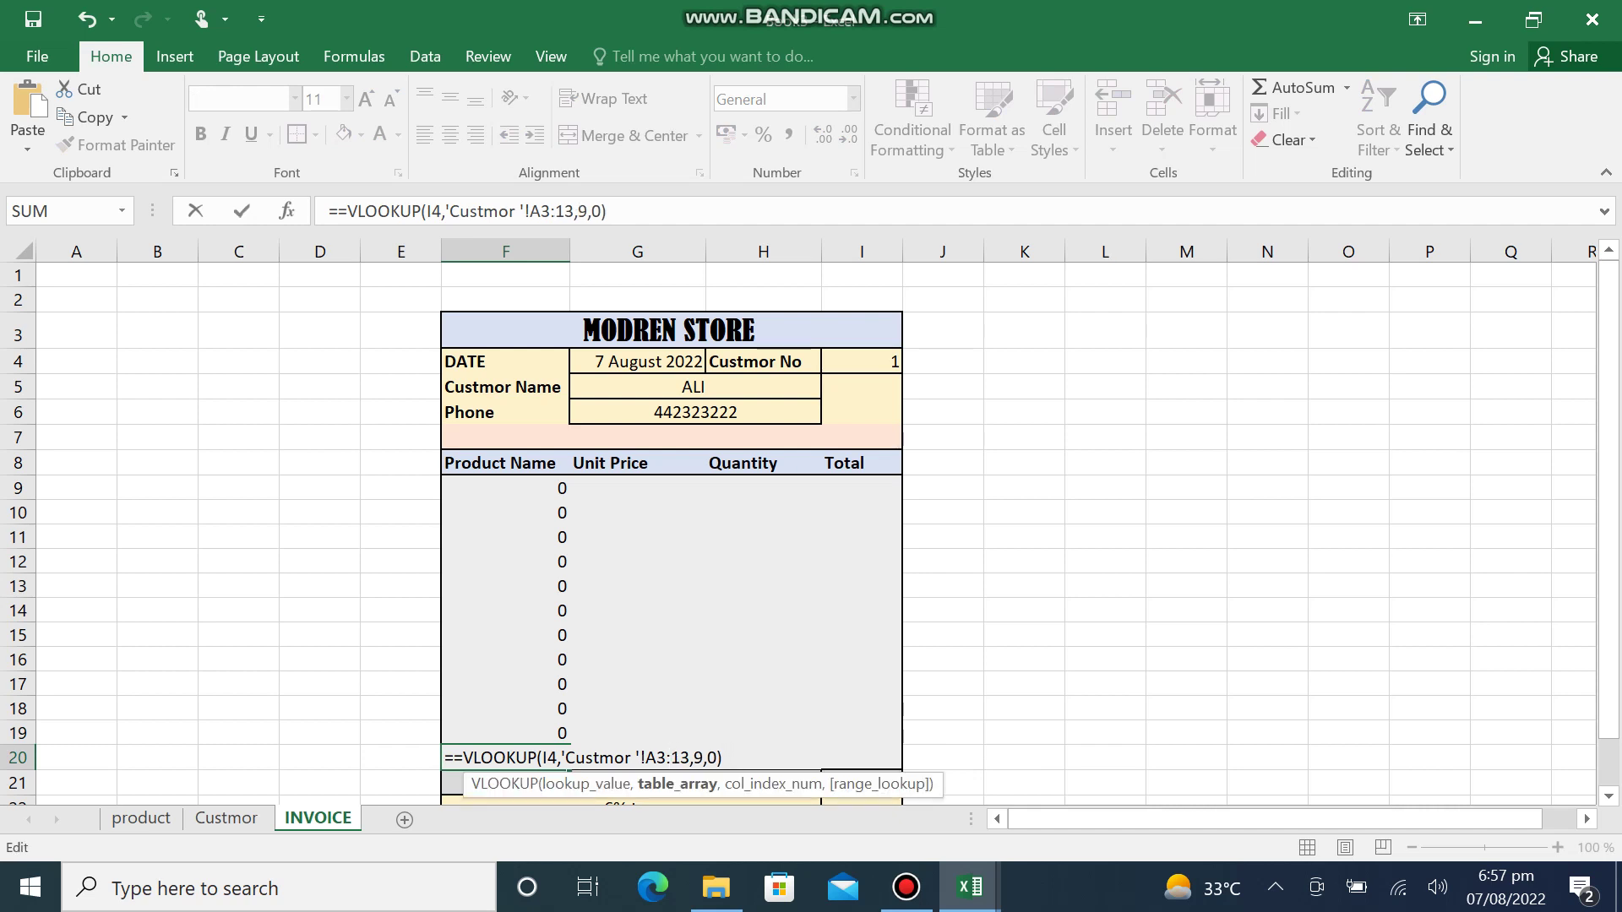
text(Z)
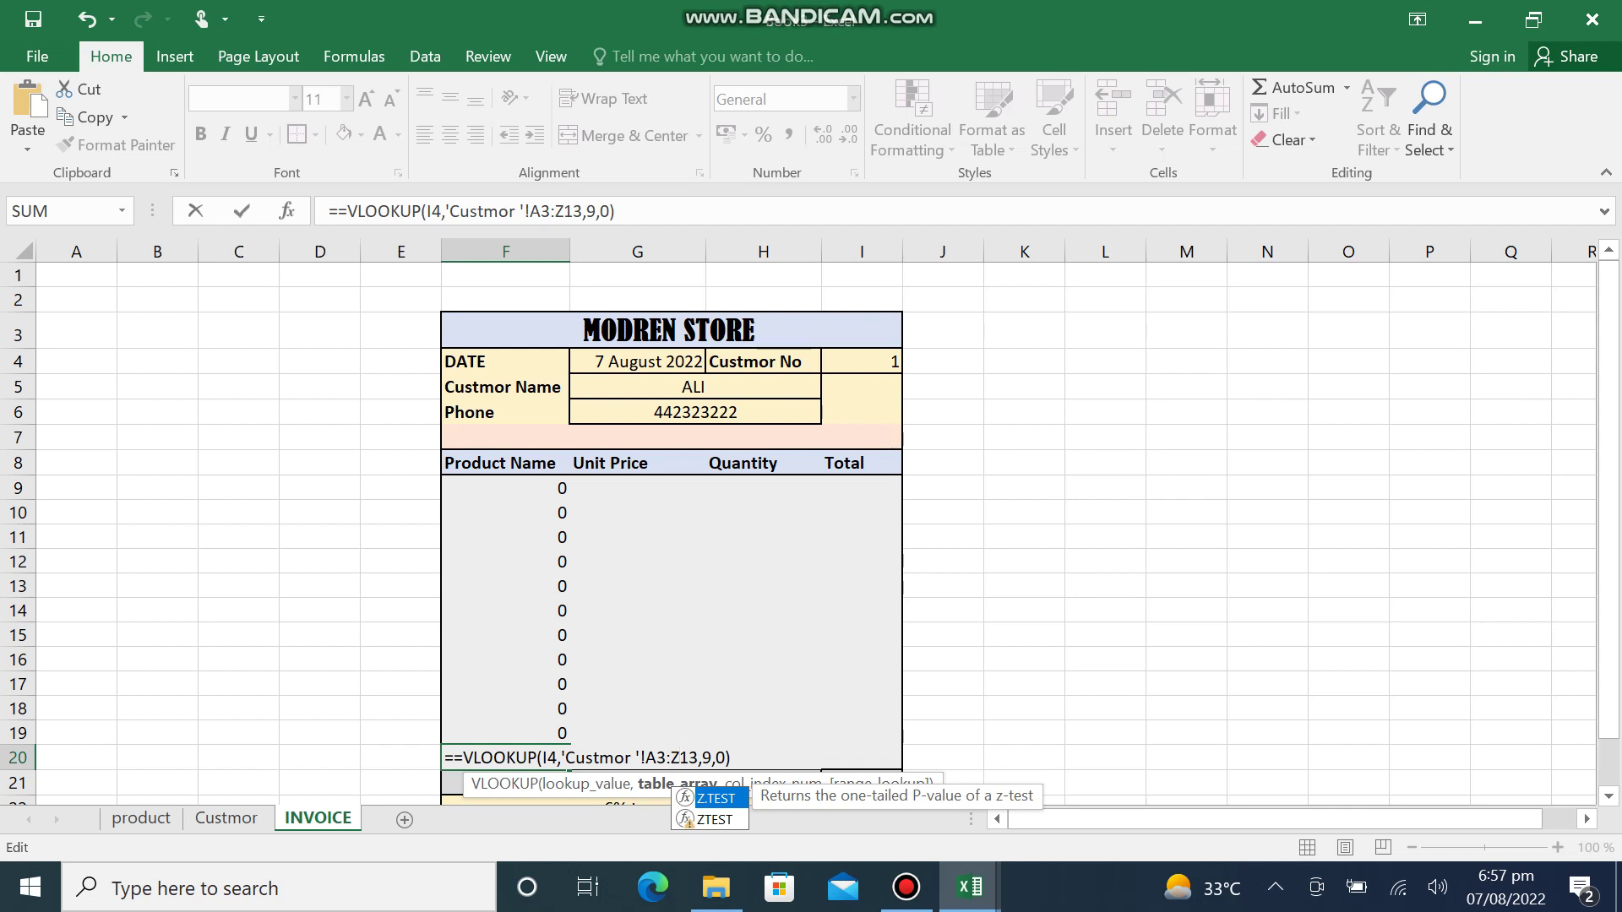
key(Right)
key(Right)
key(Right)
key(BackSpace)
text(15)
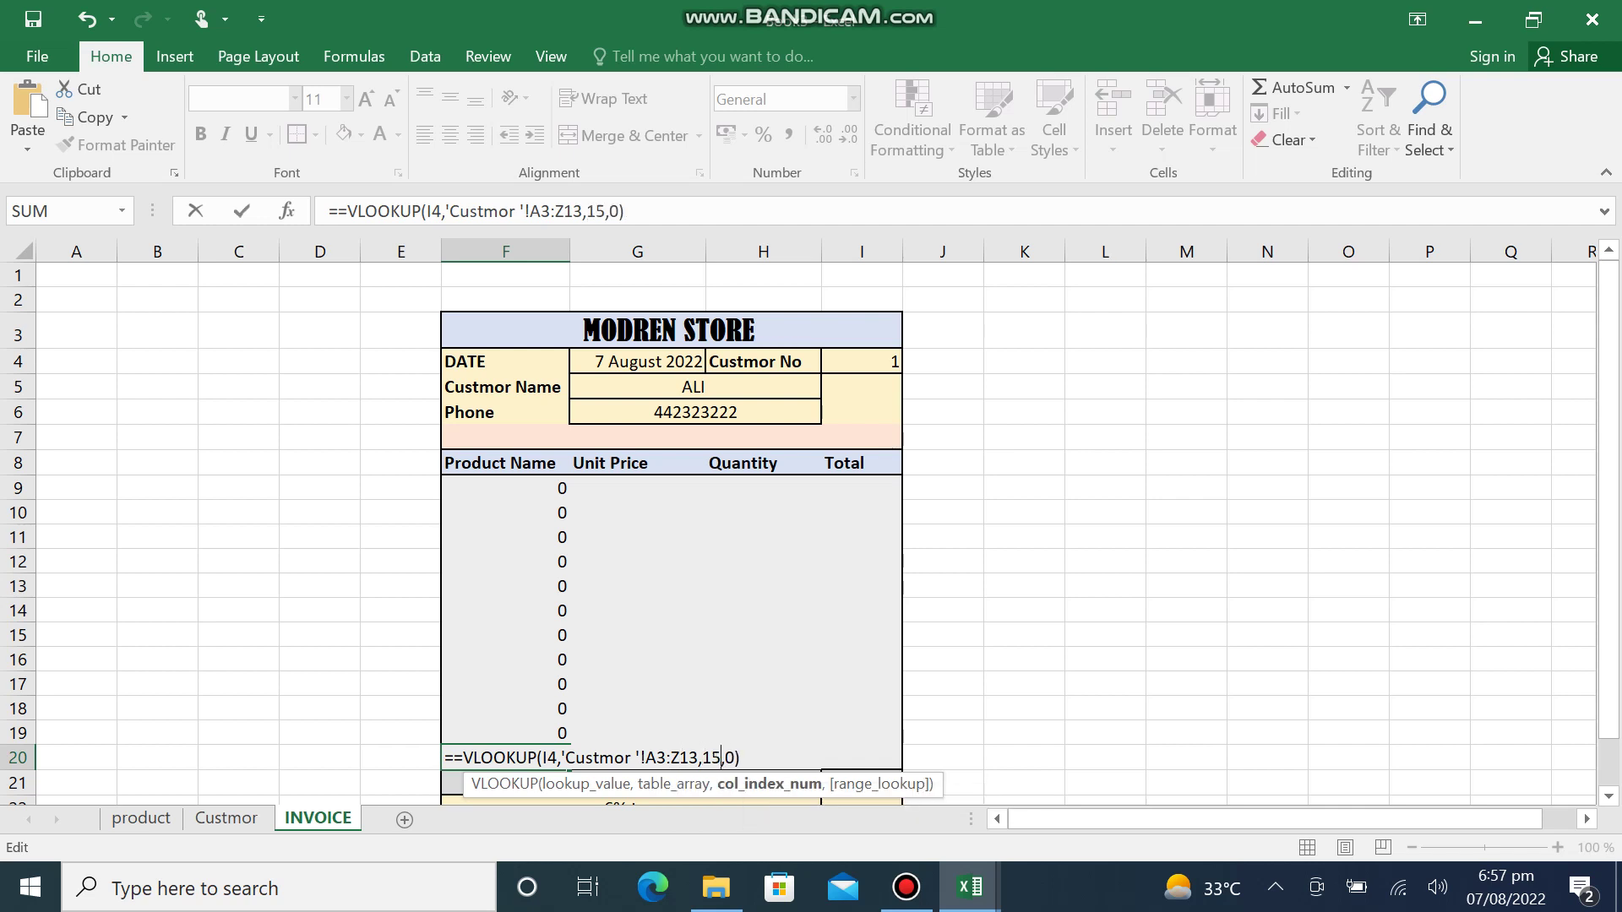
key(Return)
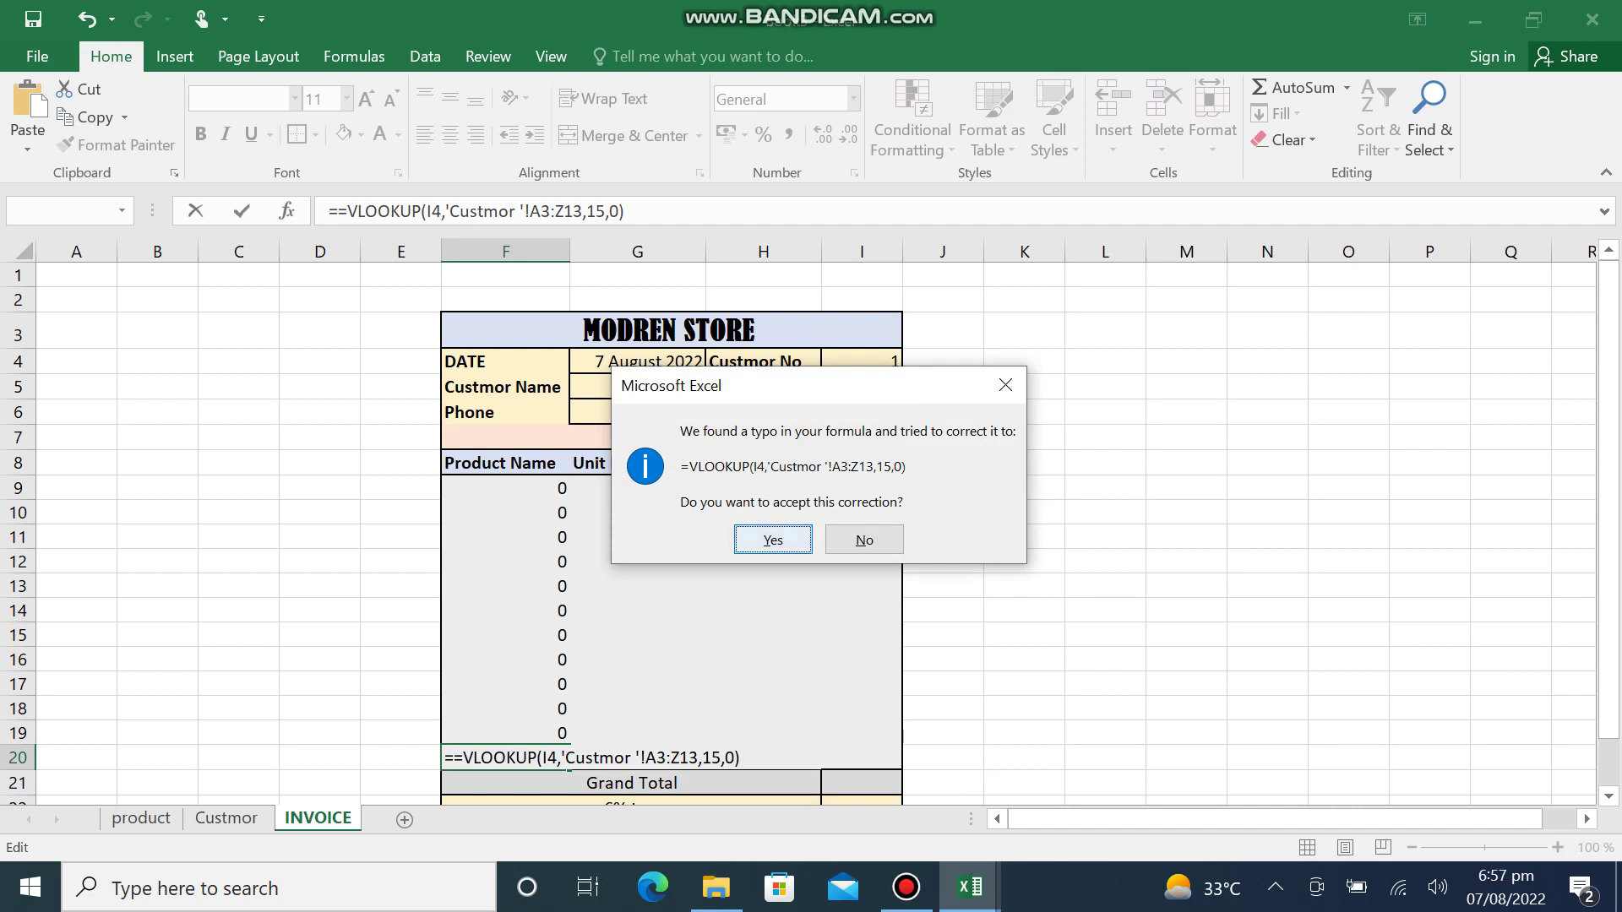
click(773, 539)
- Insert a blank row 23 above the RETURN OR REPLACE WITHIN 7 DAYS line
scroll(811, 532, down, 3)
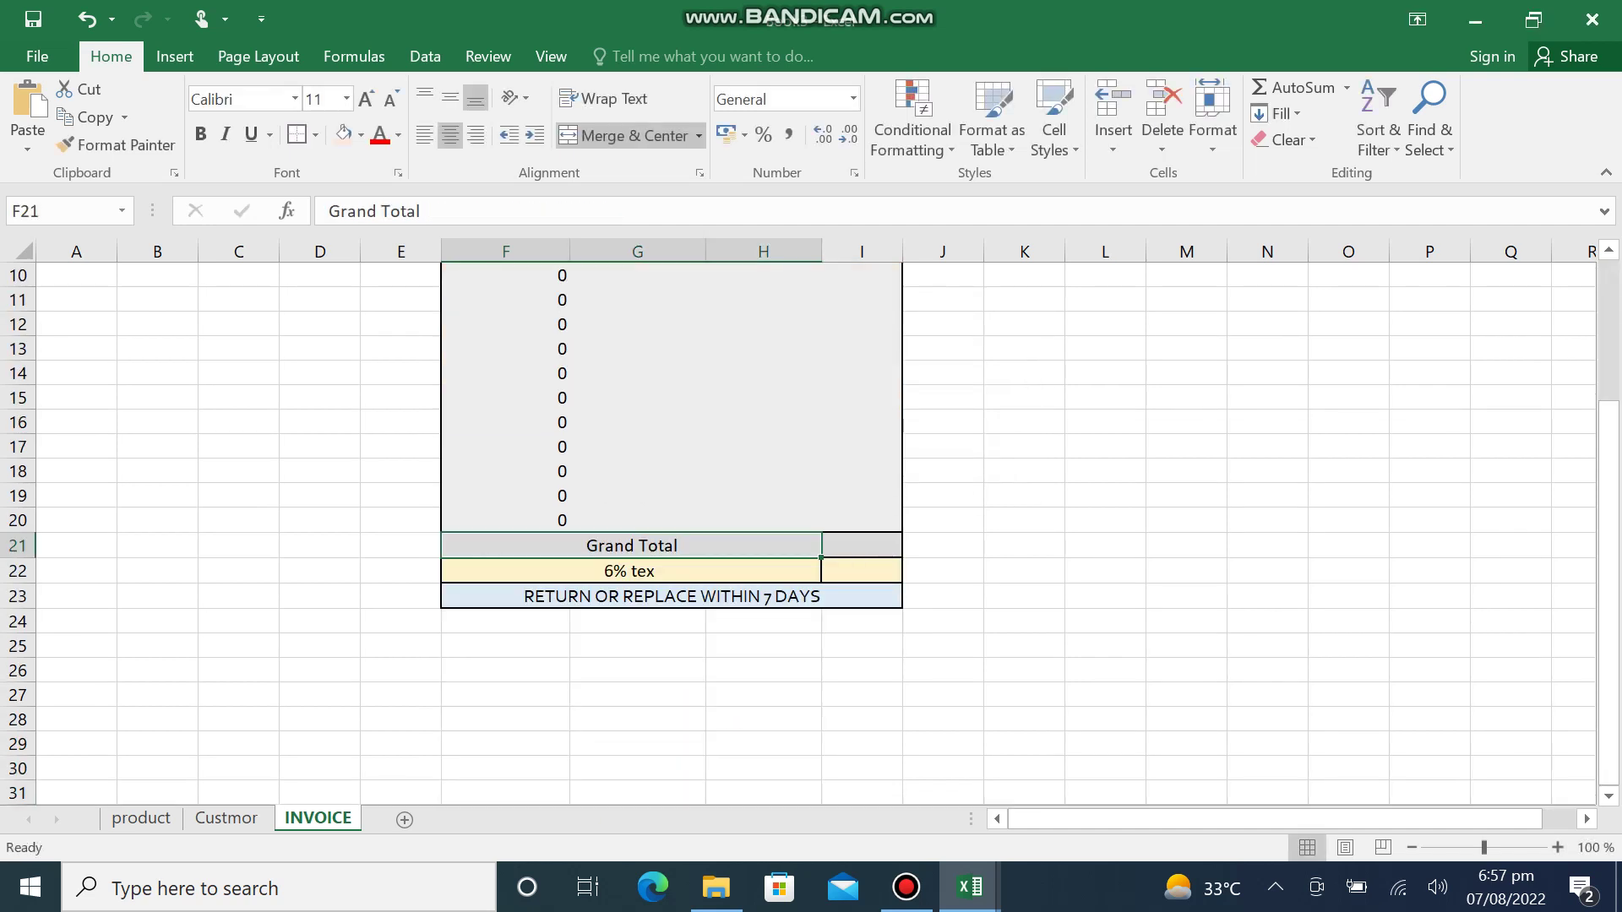
click(630, 570)
key(shift+Right)
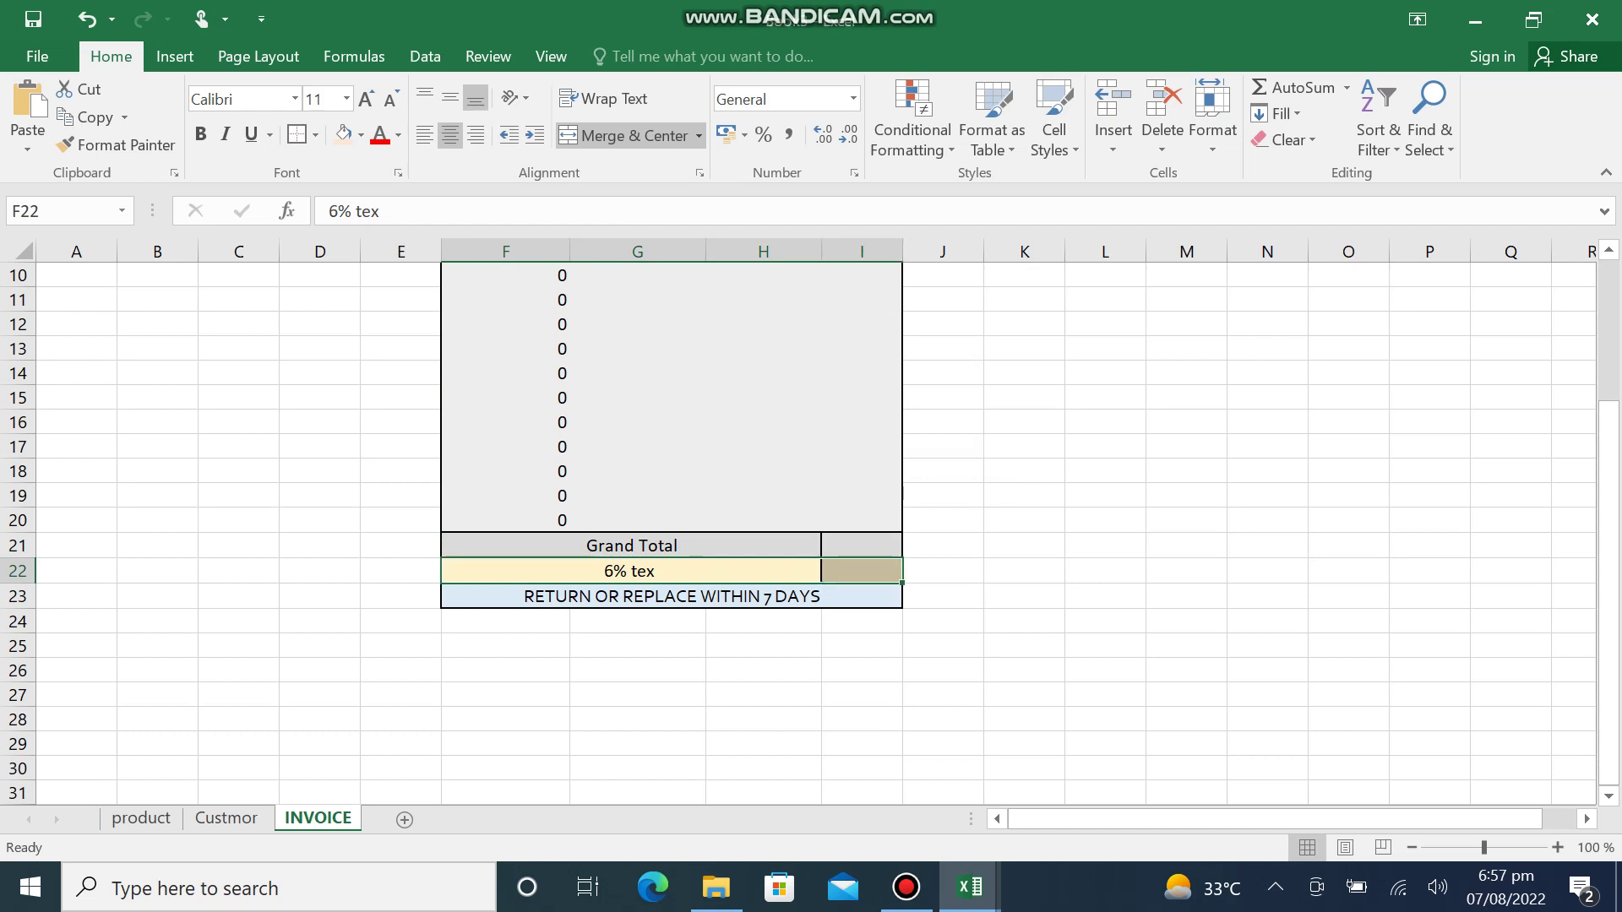
right_click(457, 579)
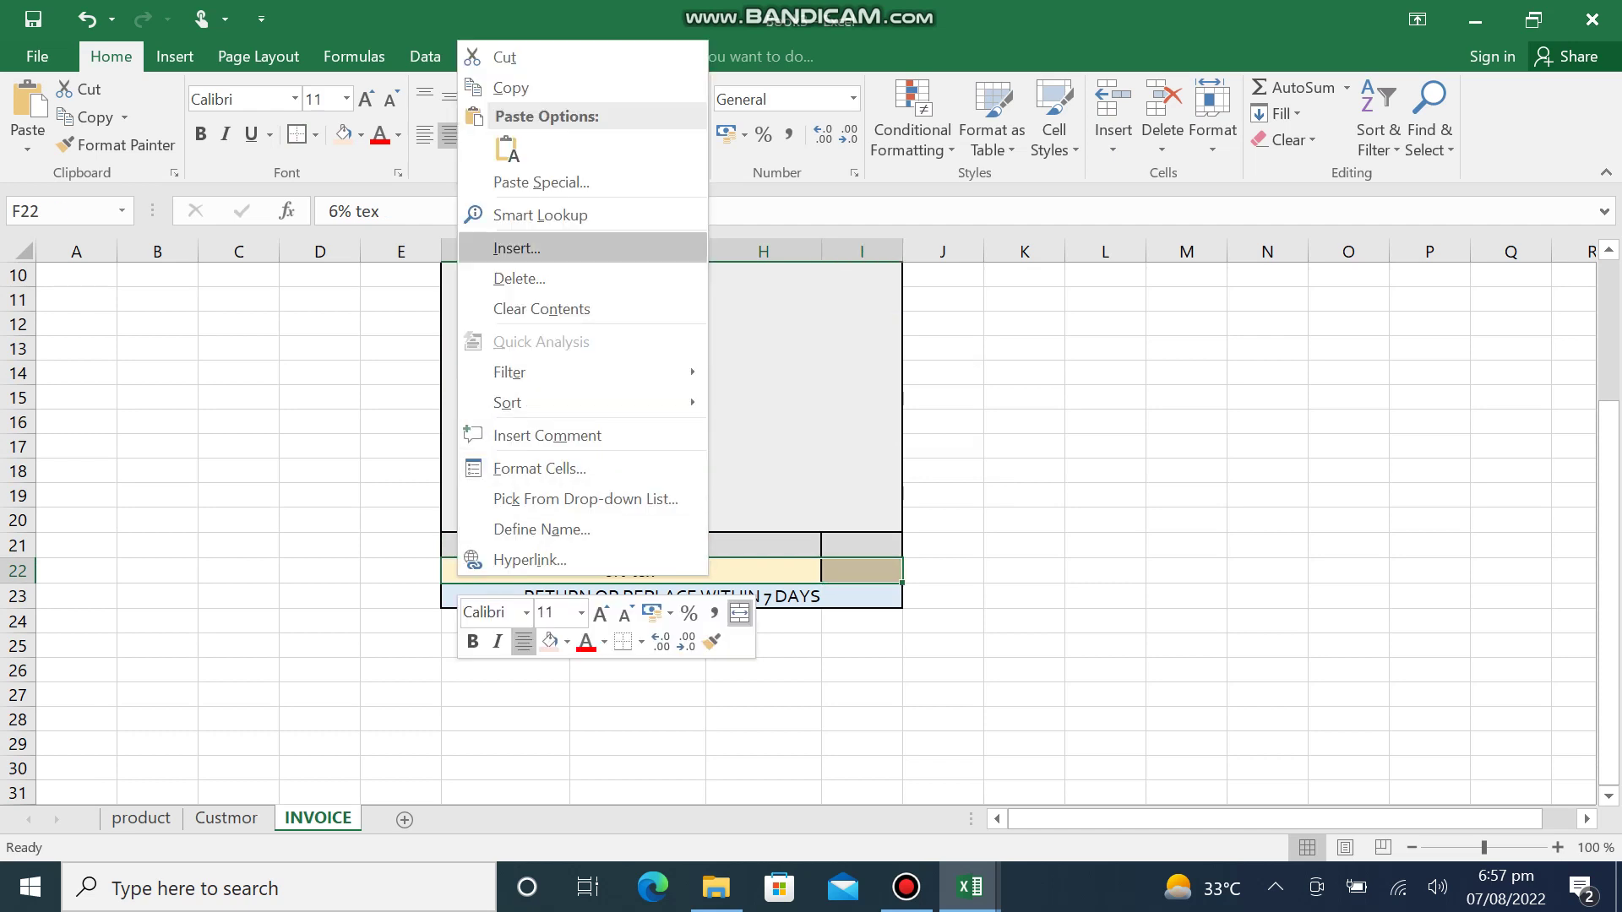
click(517, 247)
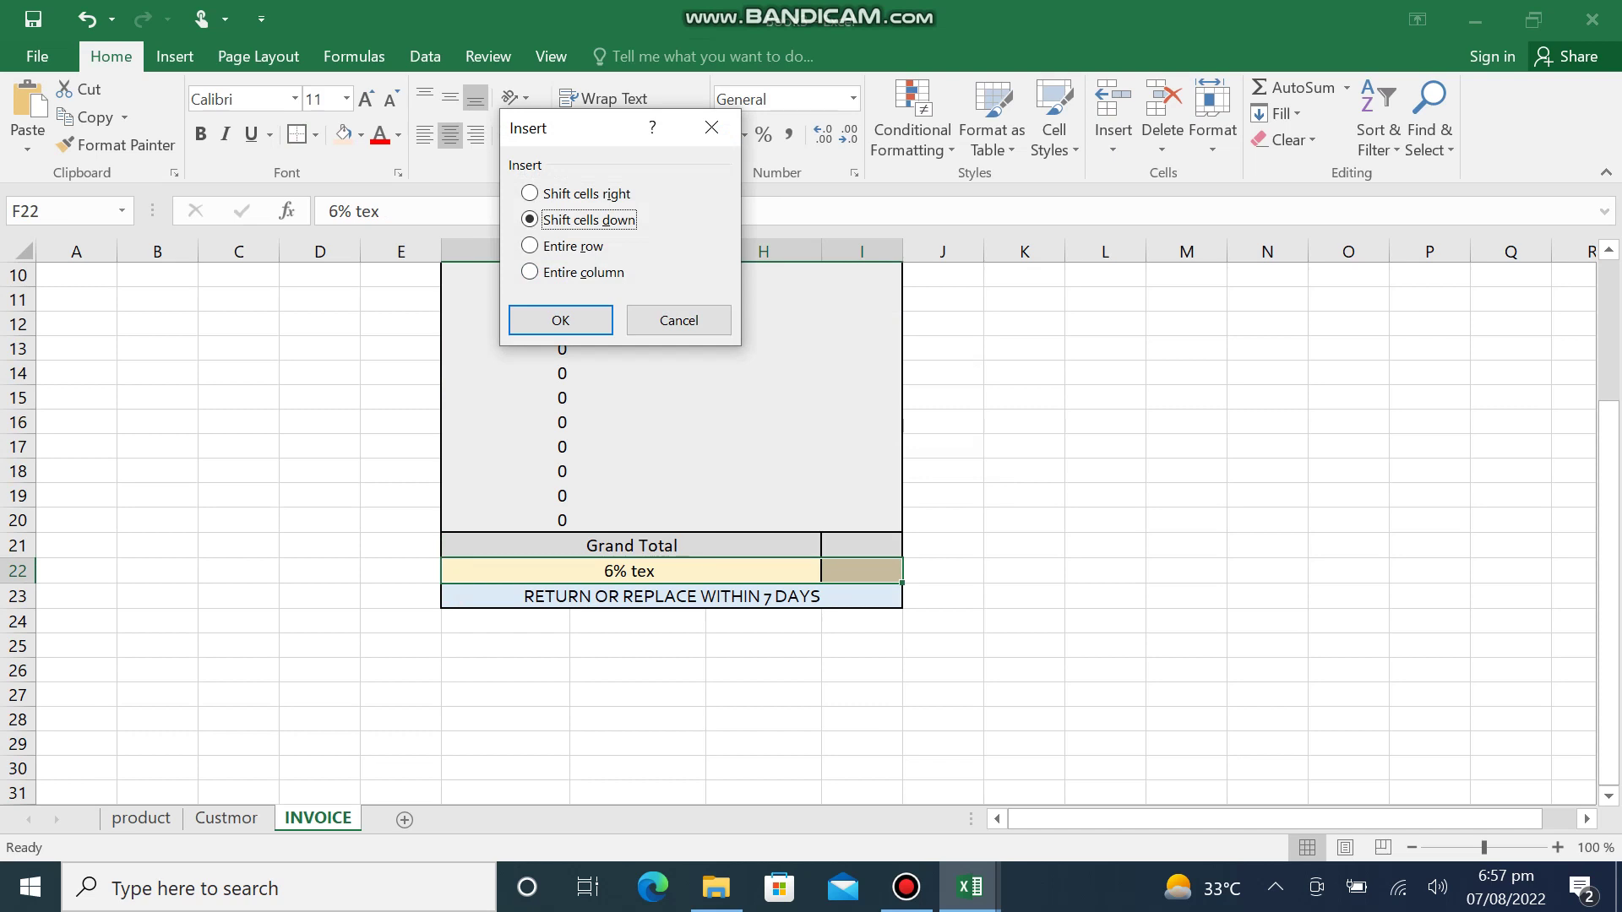
click(679, 320)
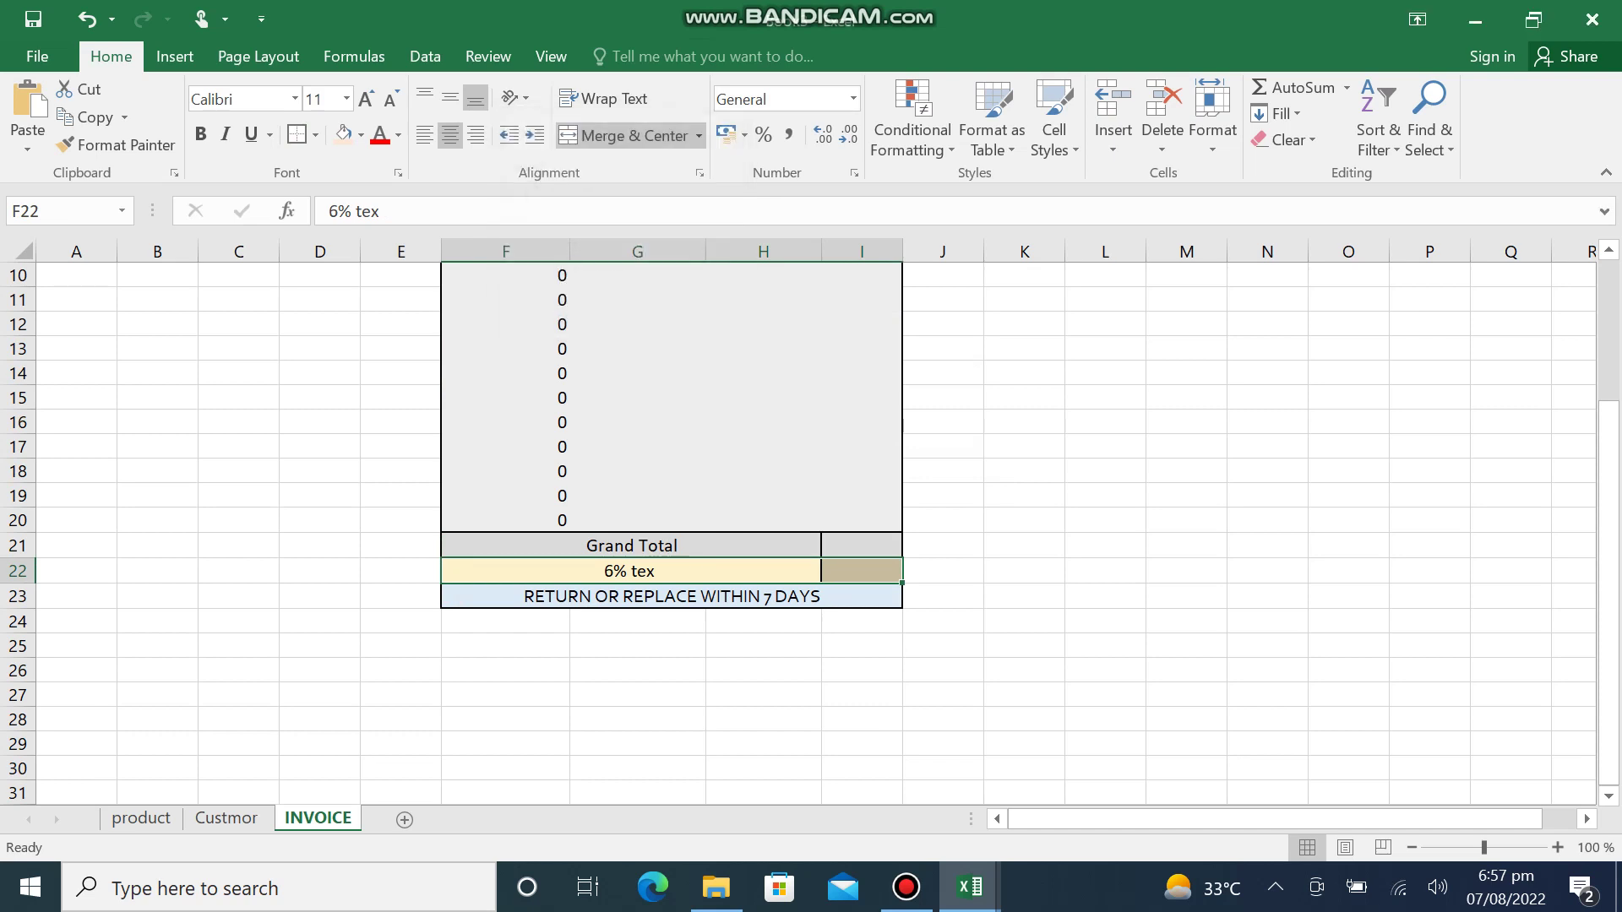
click(655, 597)
right_click(656, 600)
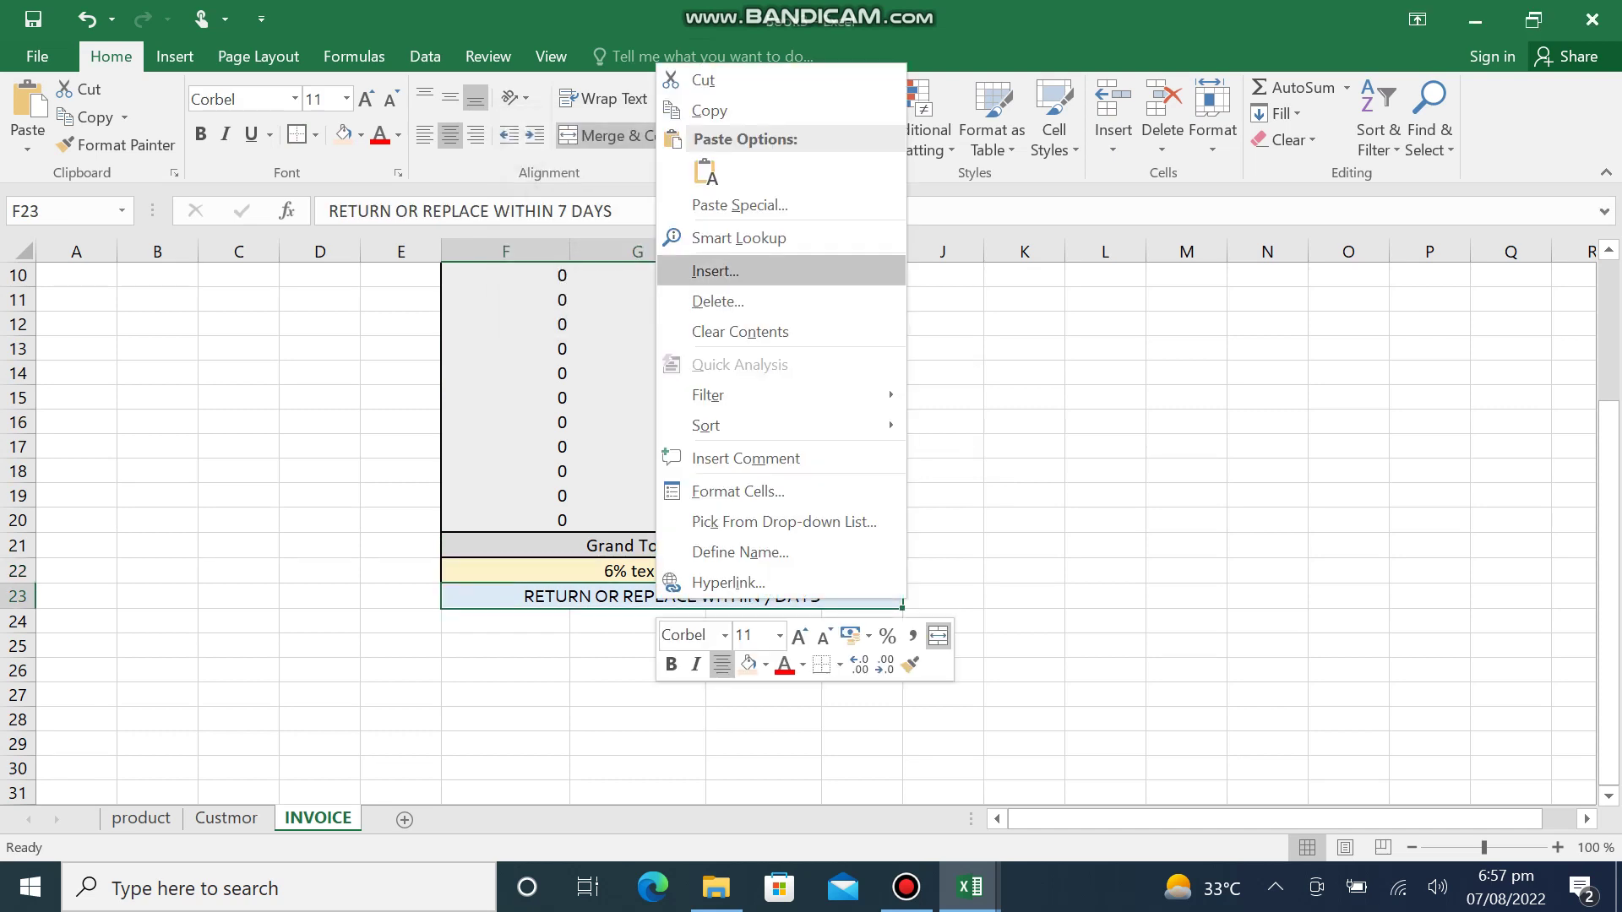
click(715, 271)
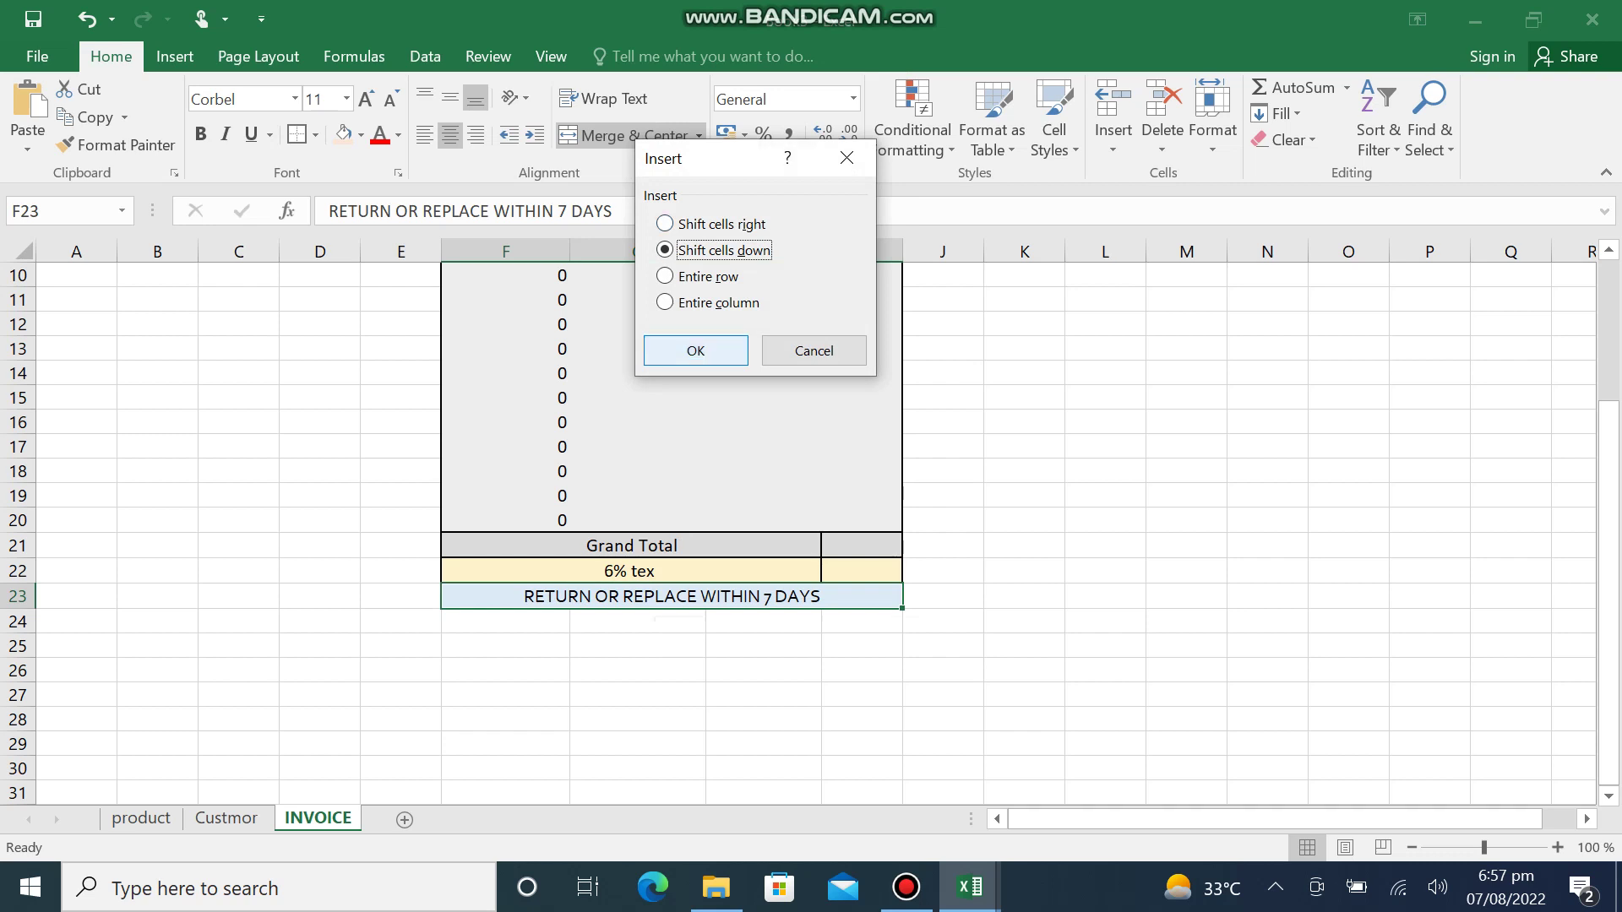
click(695, 351)
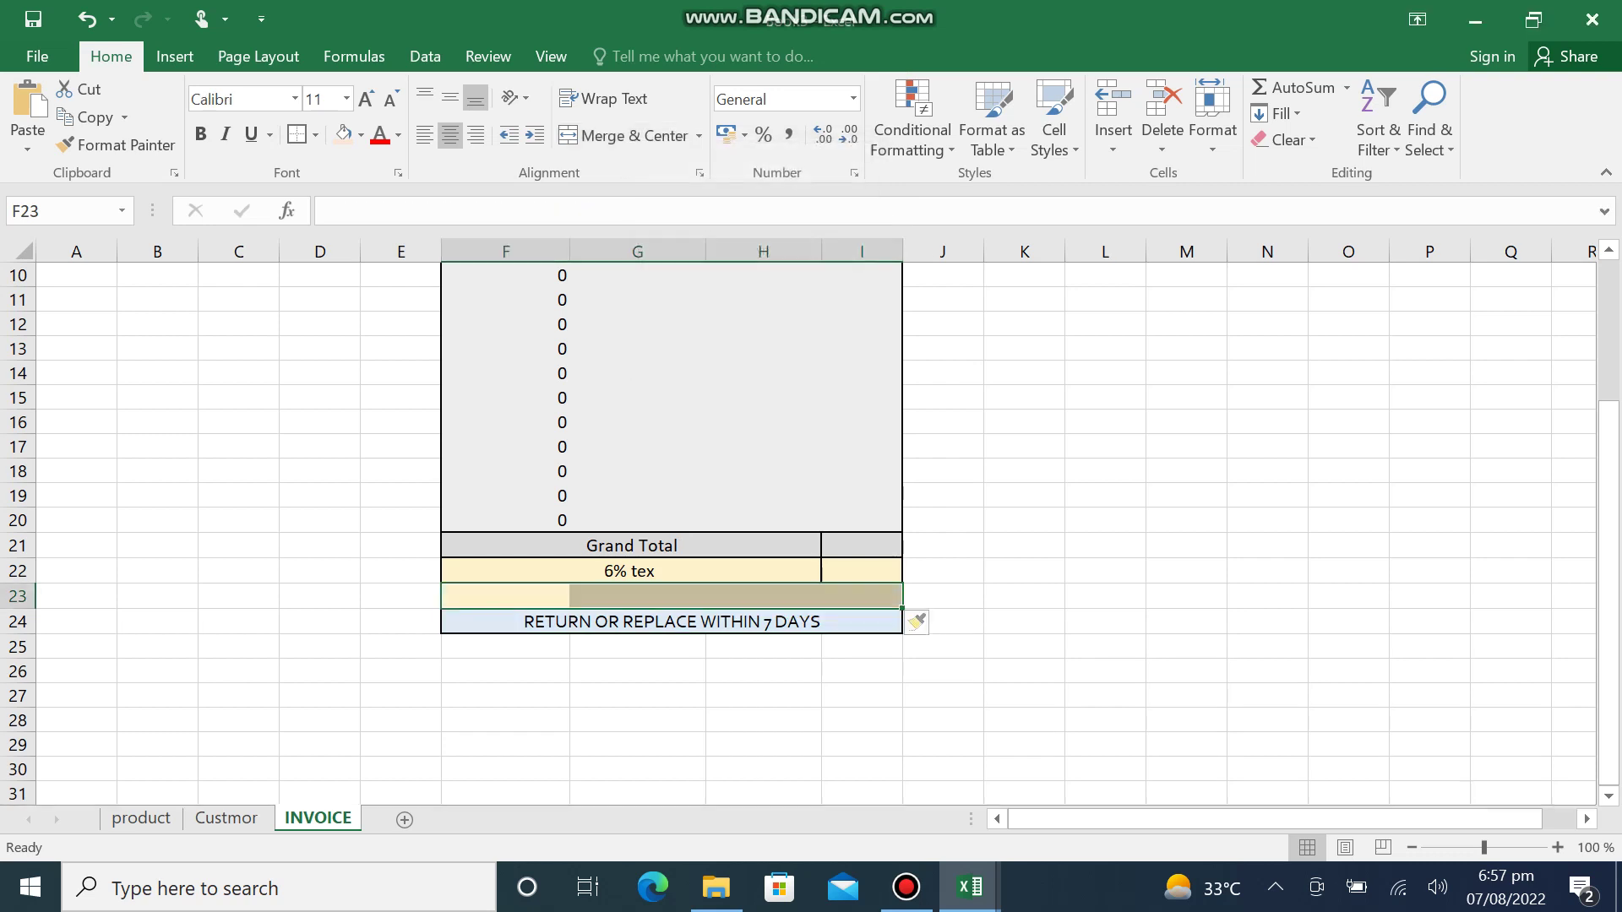
- Label the new row 23 with FINAL BILL beneath the 6% tex row
click(638, 596)
click(861, 596)
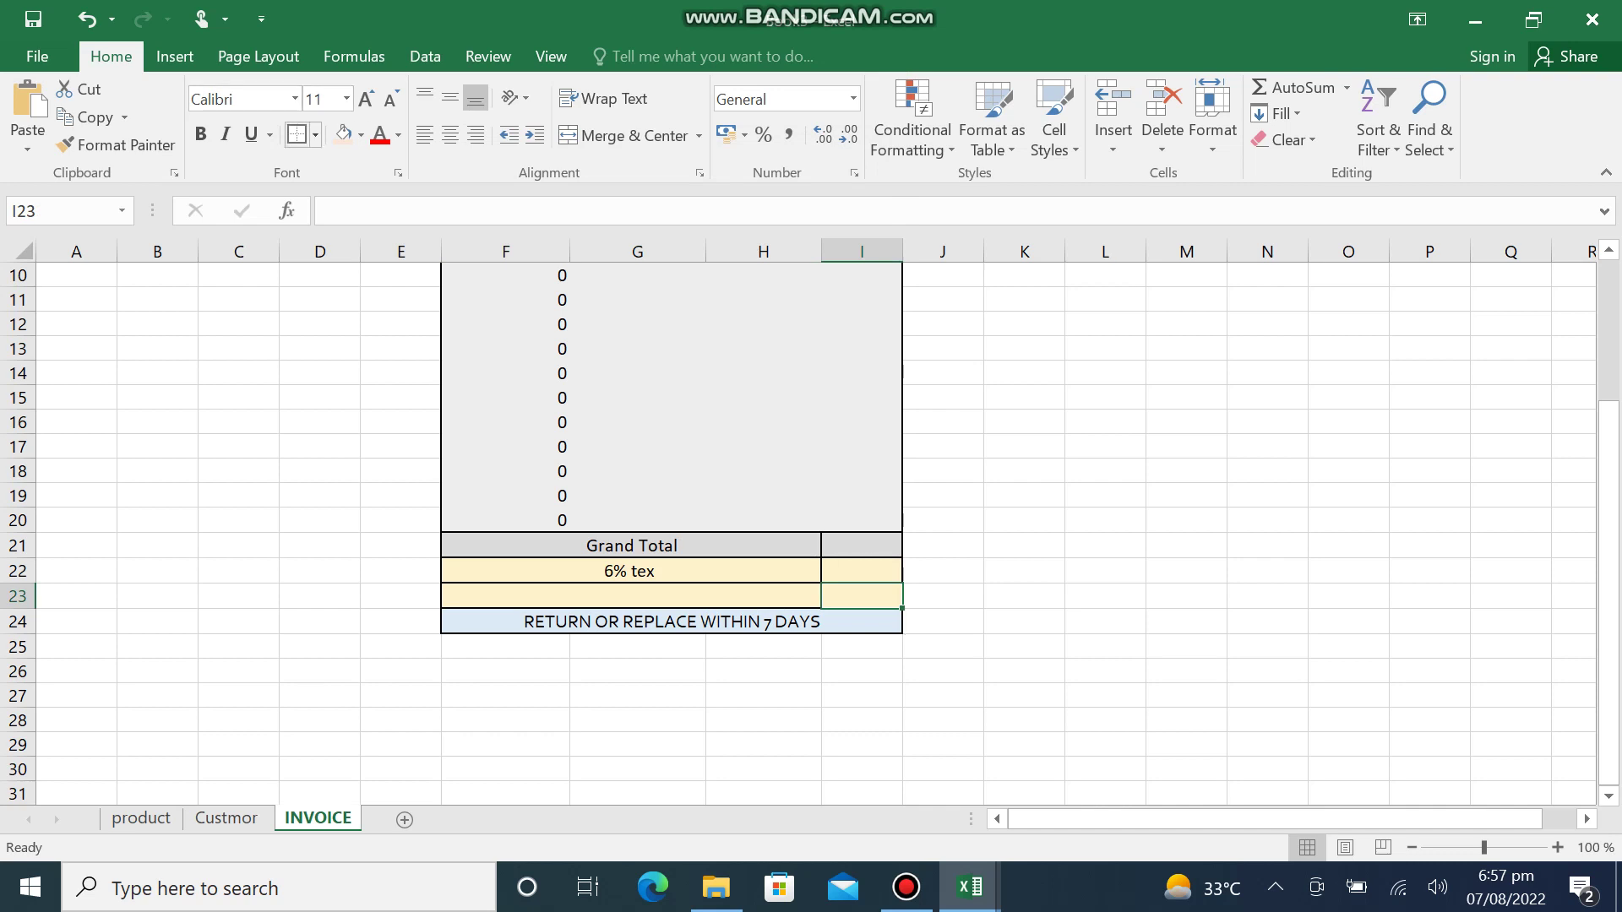
key(ctrl+z)
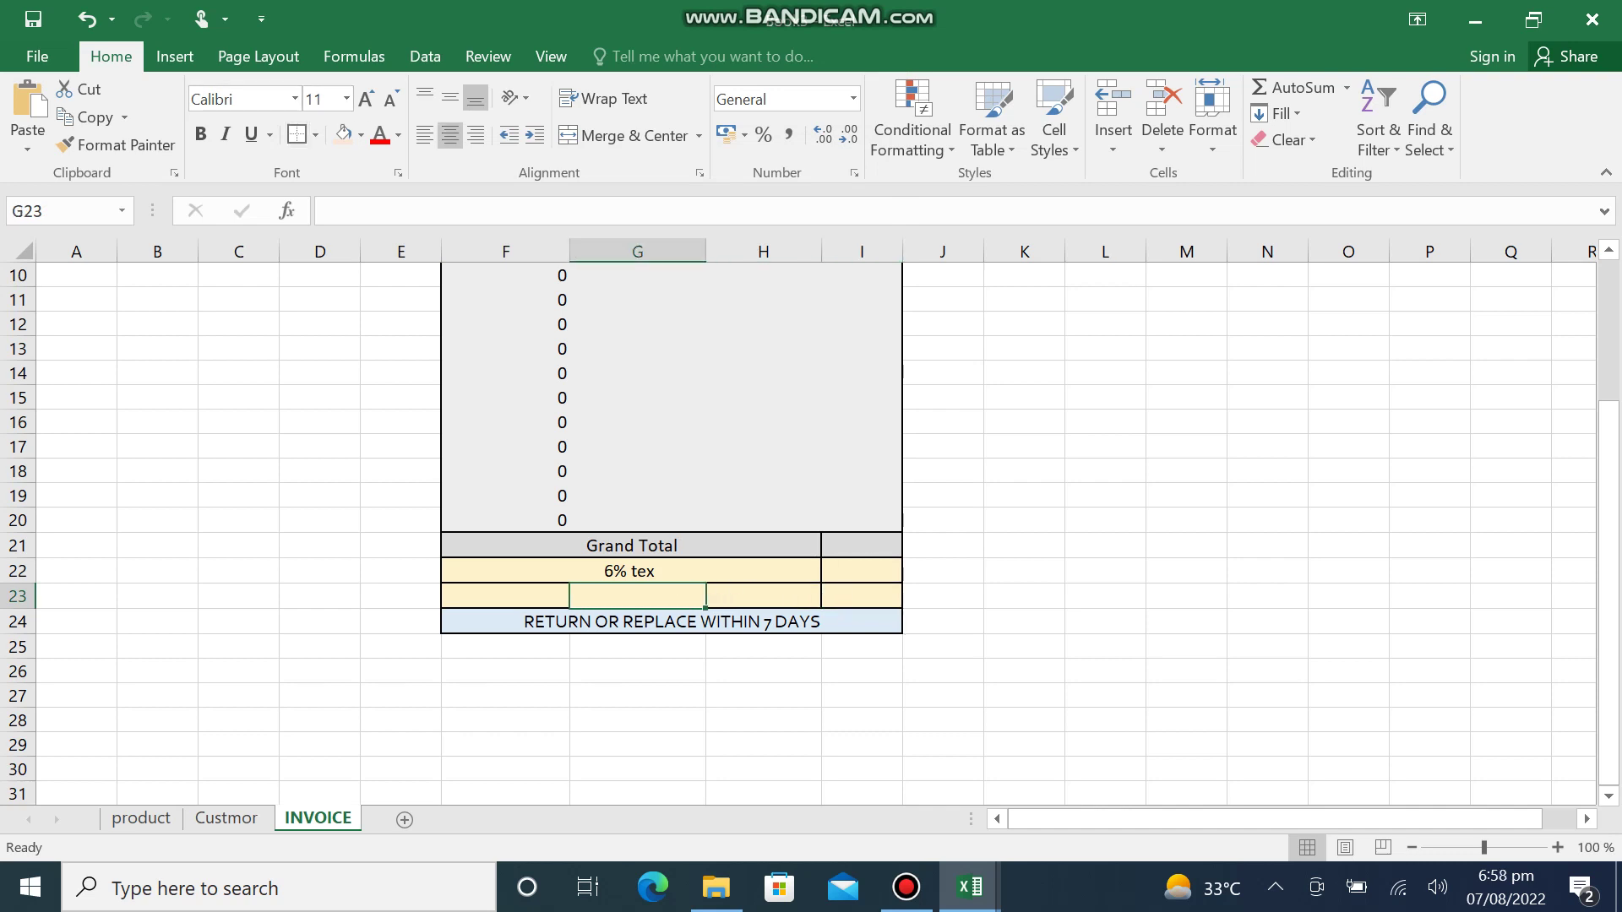
key(ctrl+z)
text(FINAL BIL)
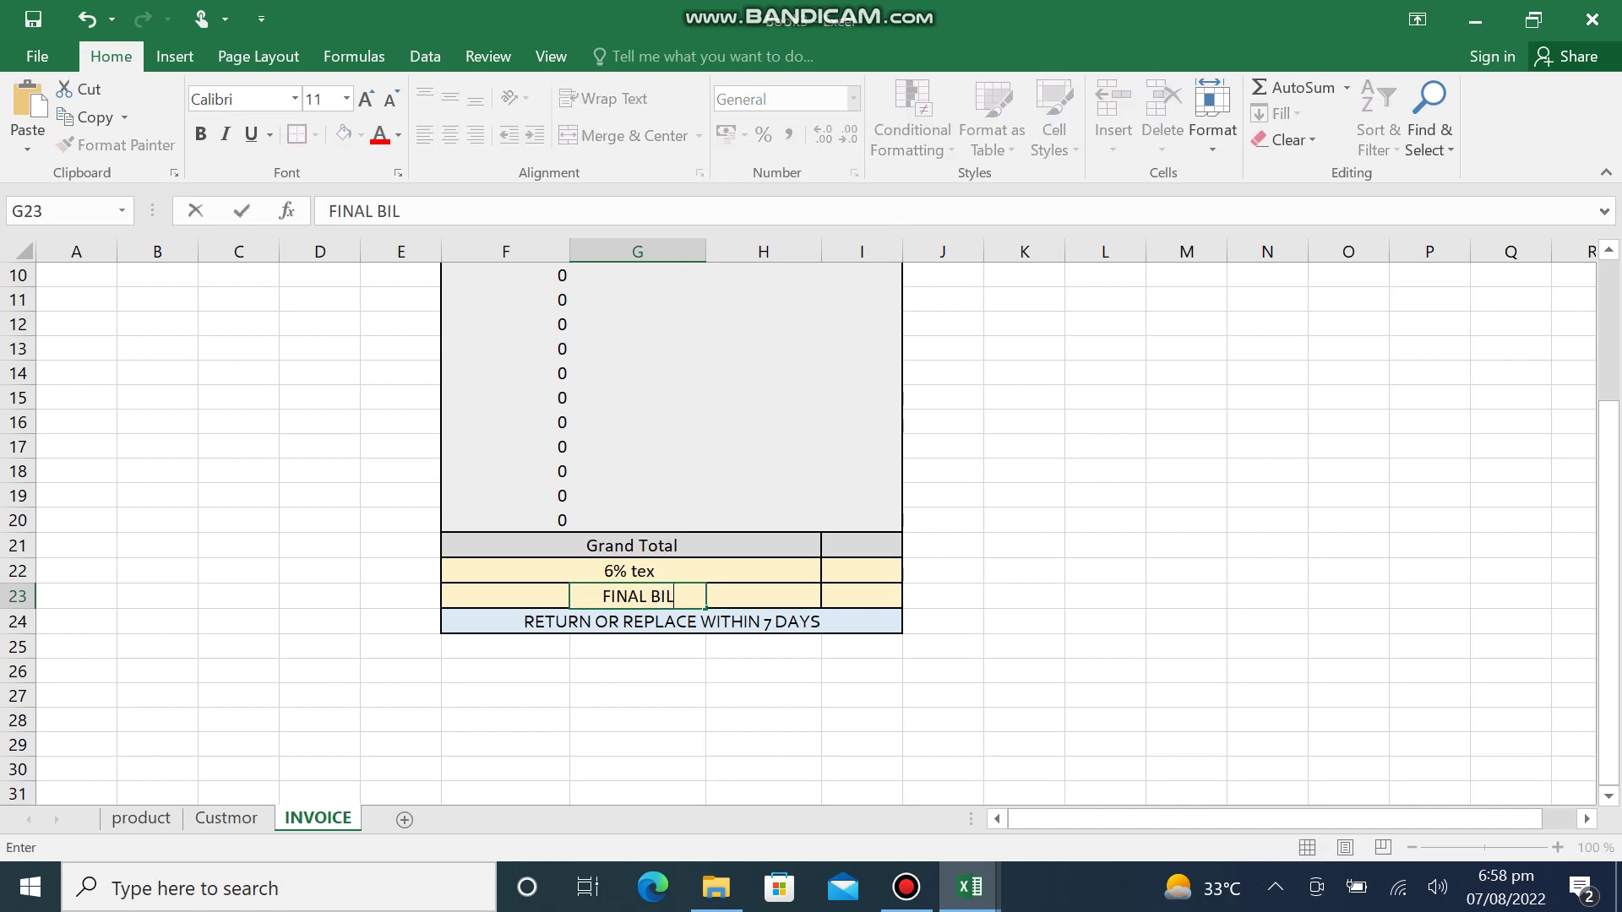
text(L)
key(Return)
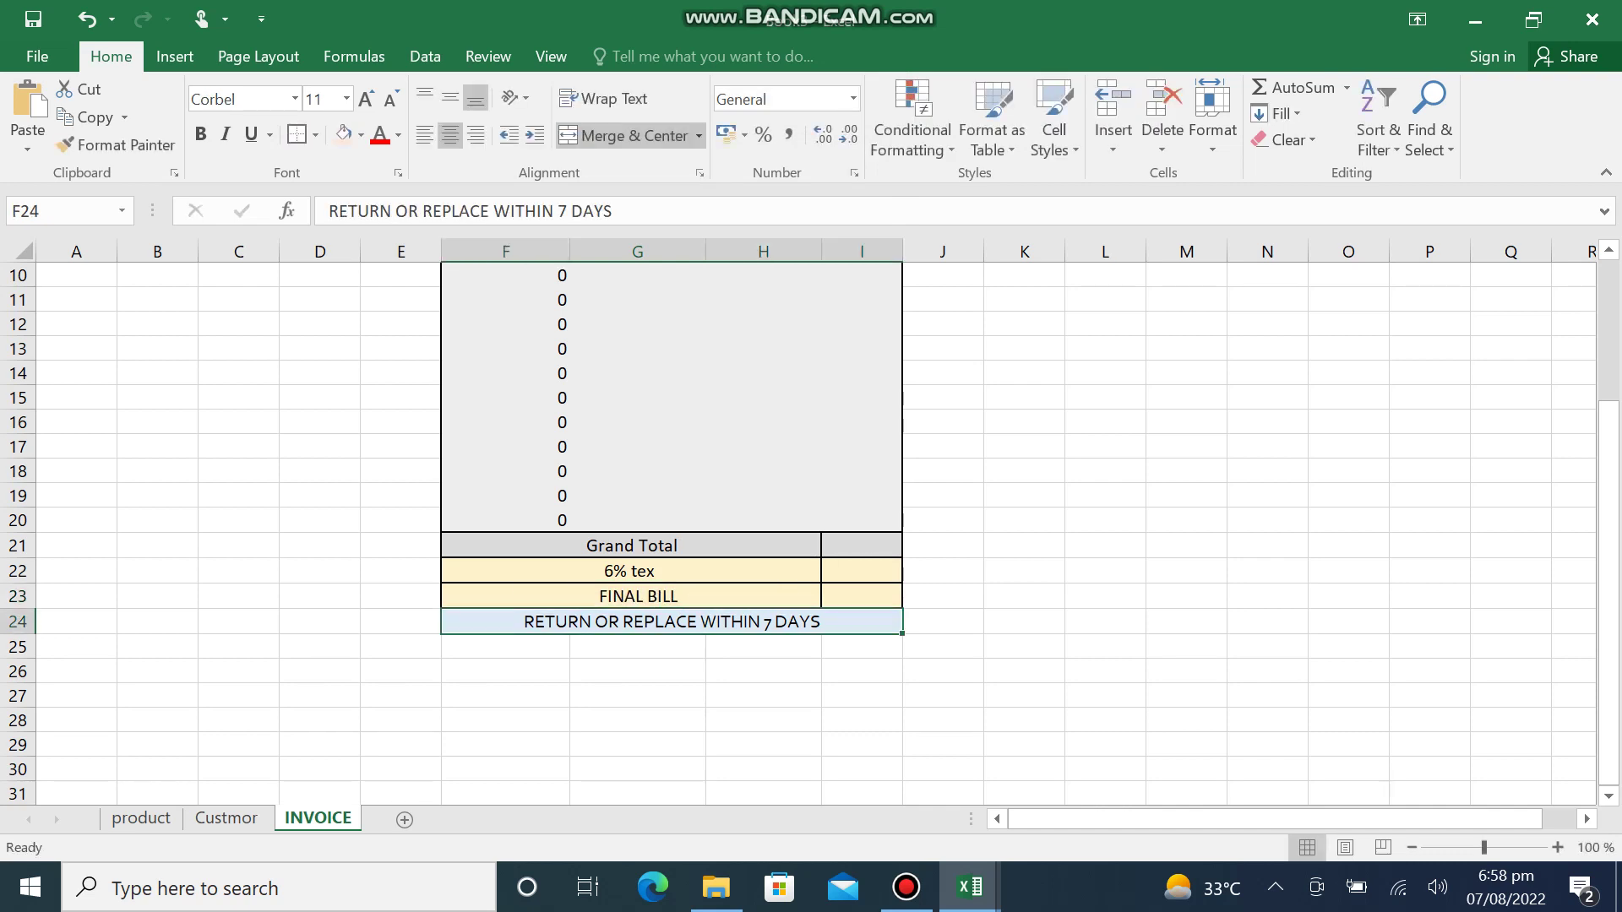
click(629, 571)
- Begin G9's Unit Price formula as =VLOOKUP(F9, using the product name as lookup value
scroll(672, 540, up, 2)
scroll(672, 541, up, 1)
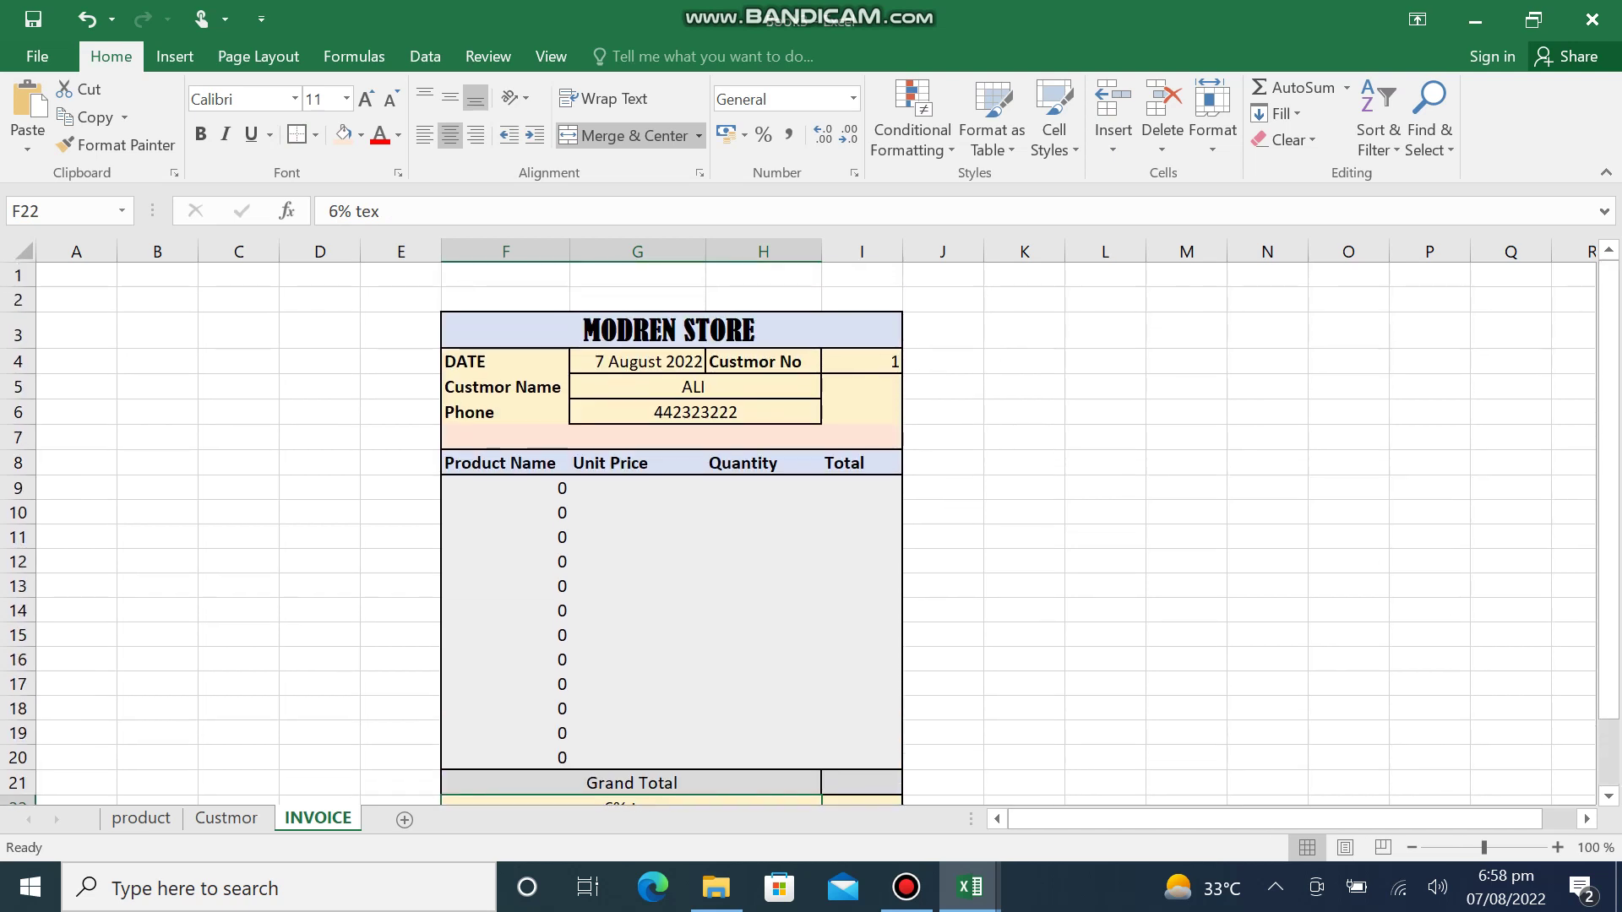
click(505, 488)
click(637, 488)
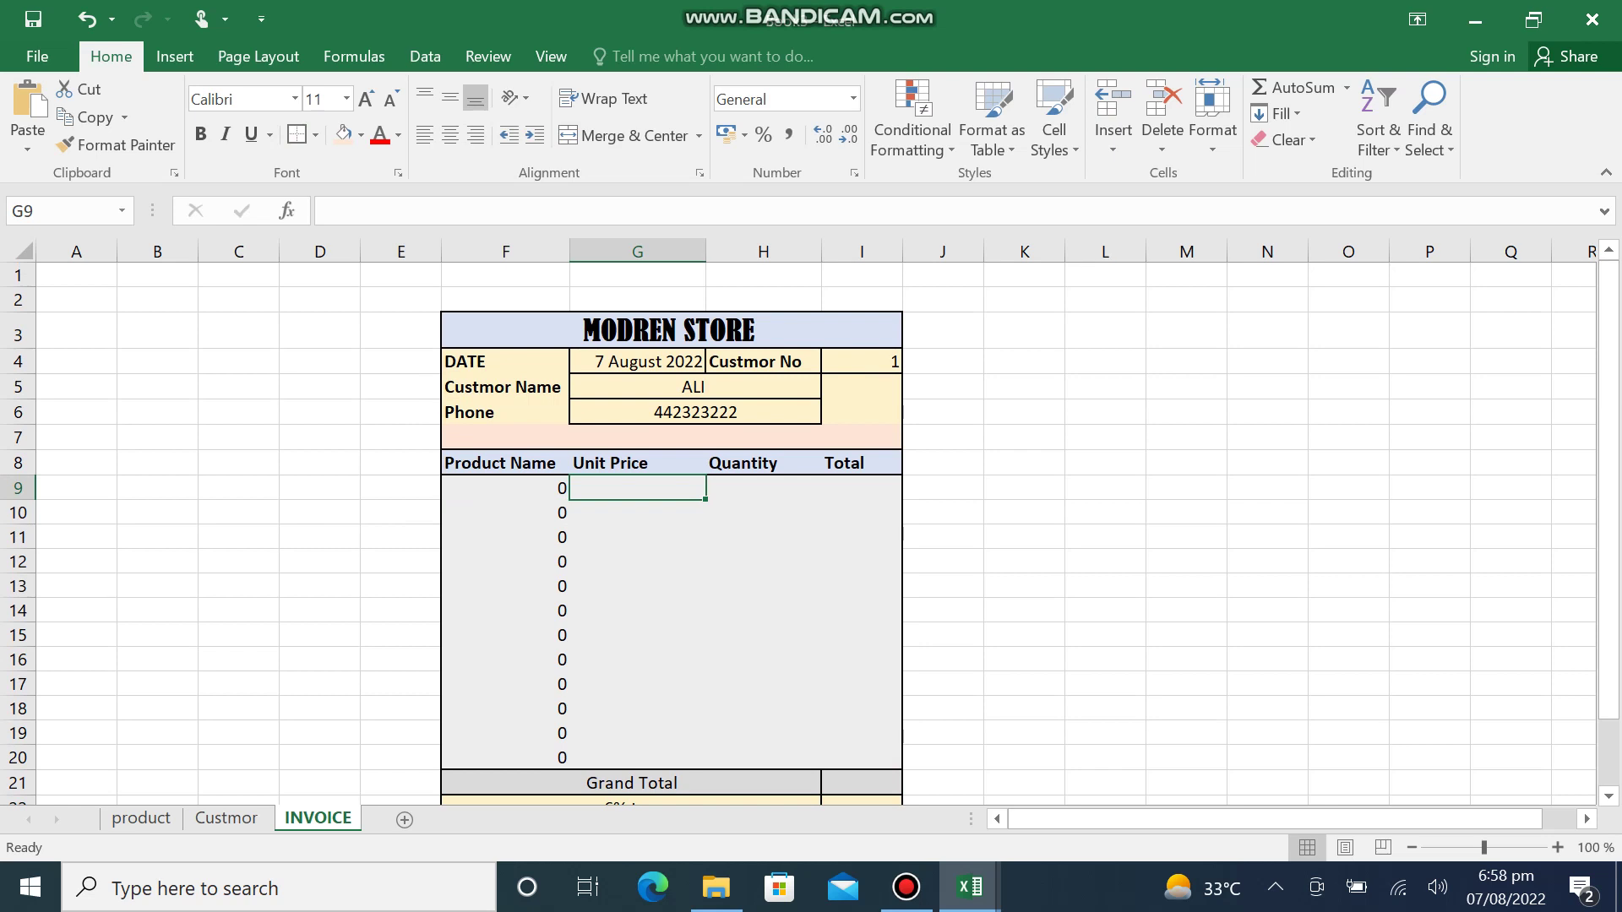
click(763, 489)
click(638, 488)
text(=)
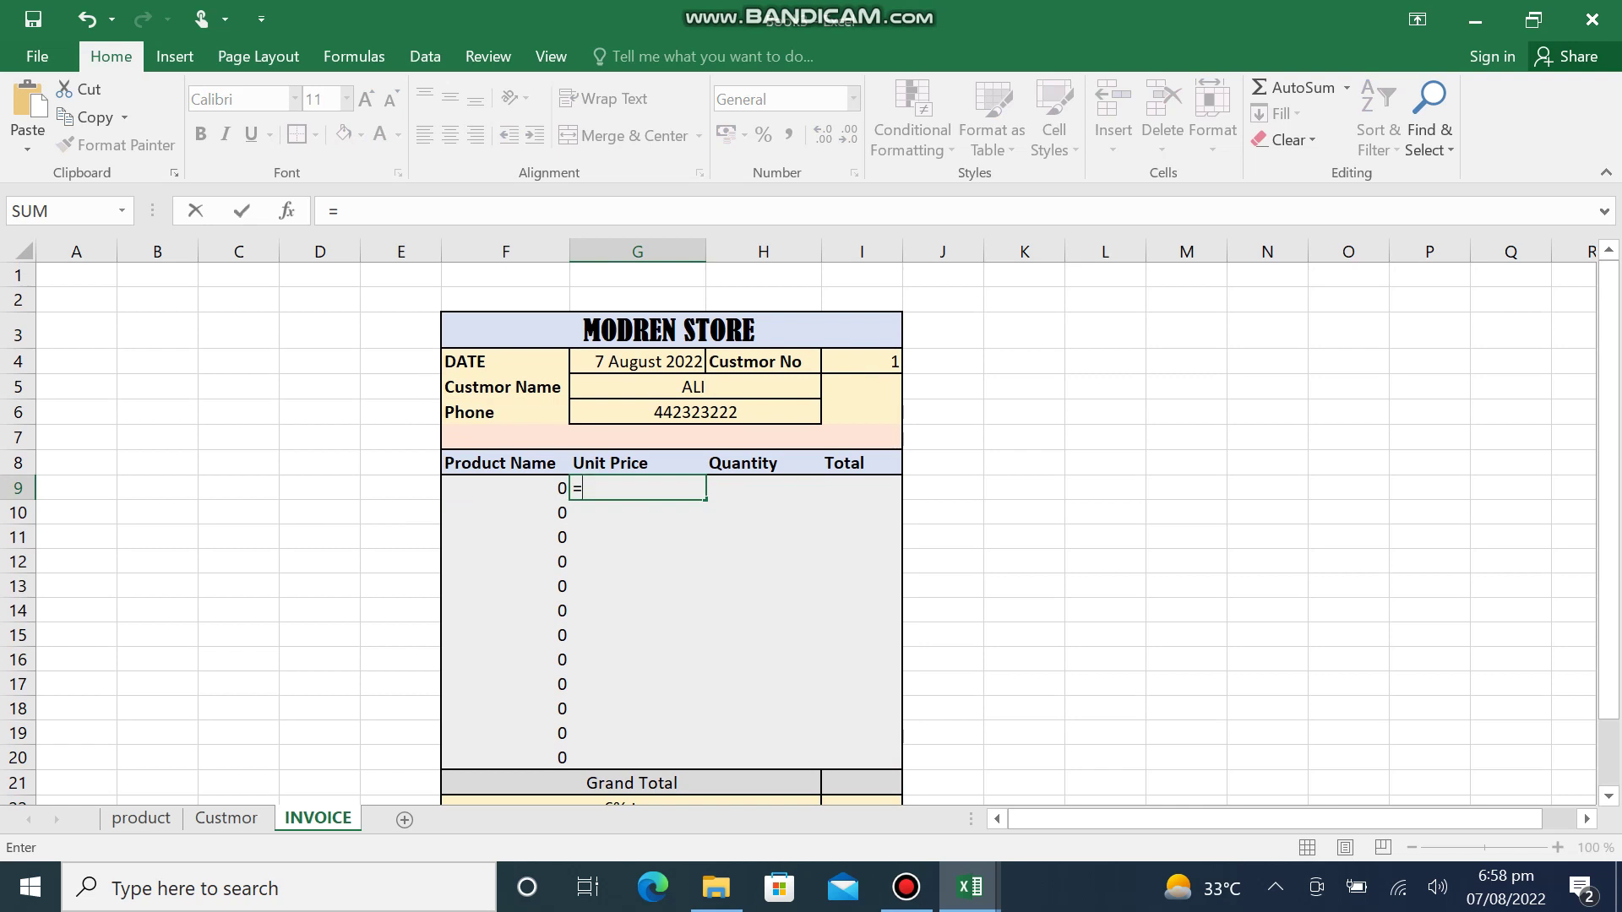
text(VL)
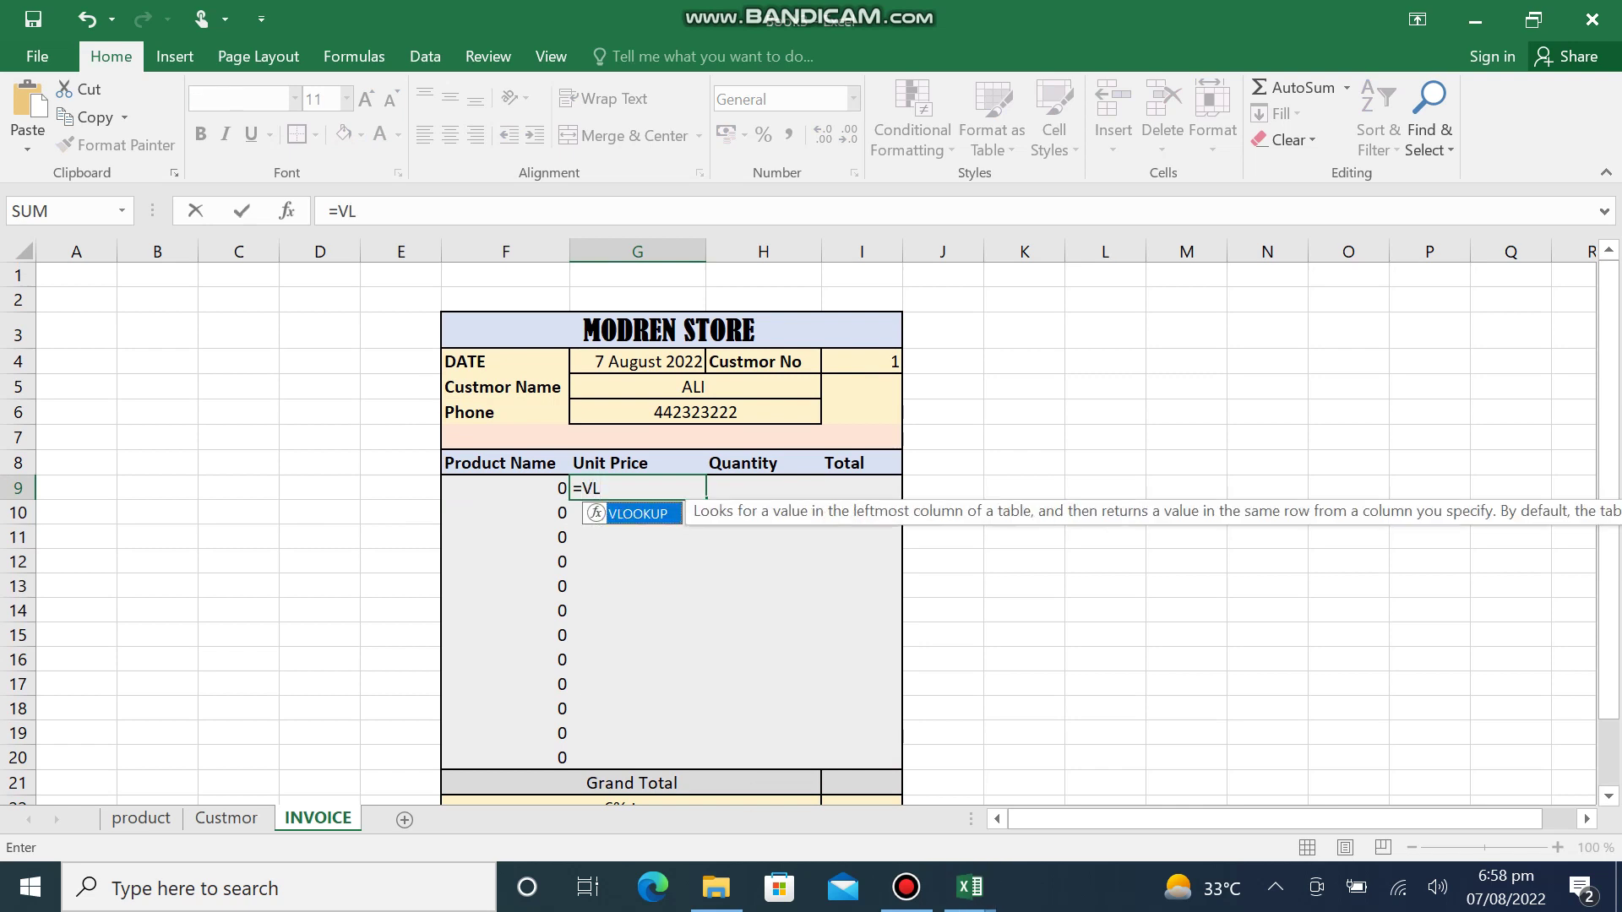
text(OOKUP)
text(()
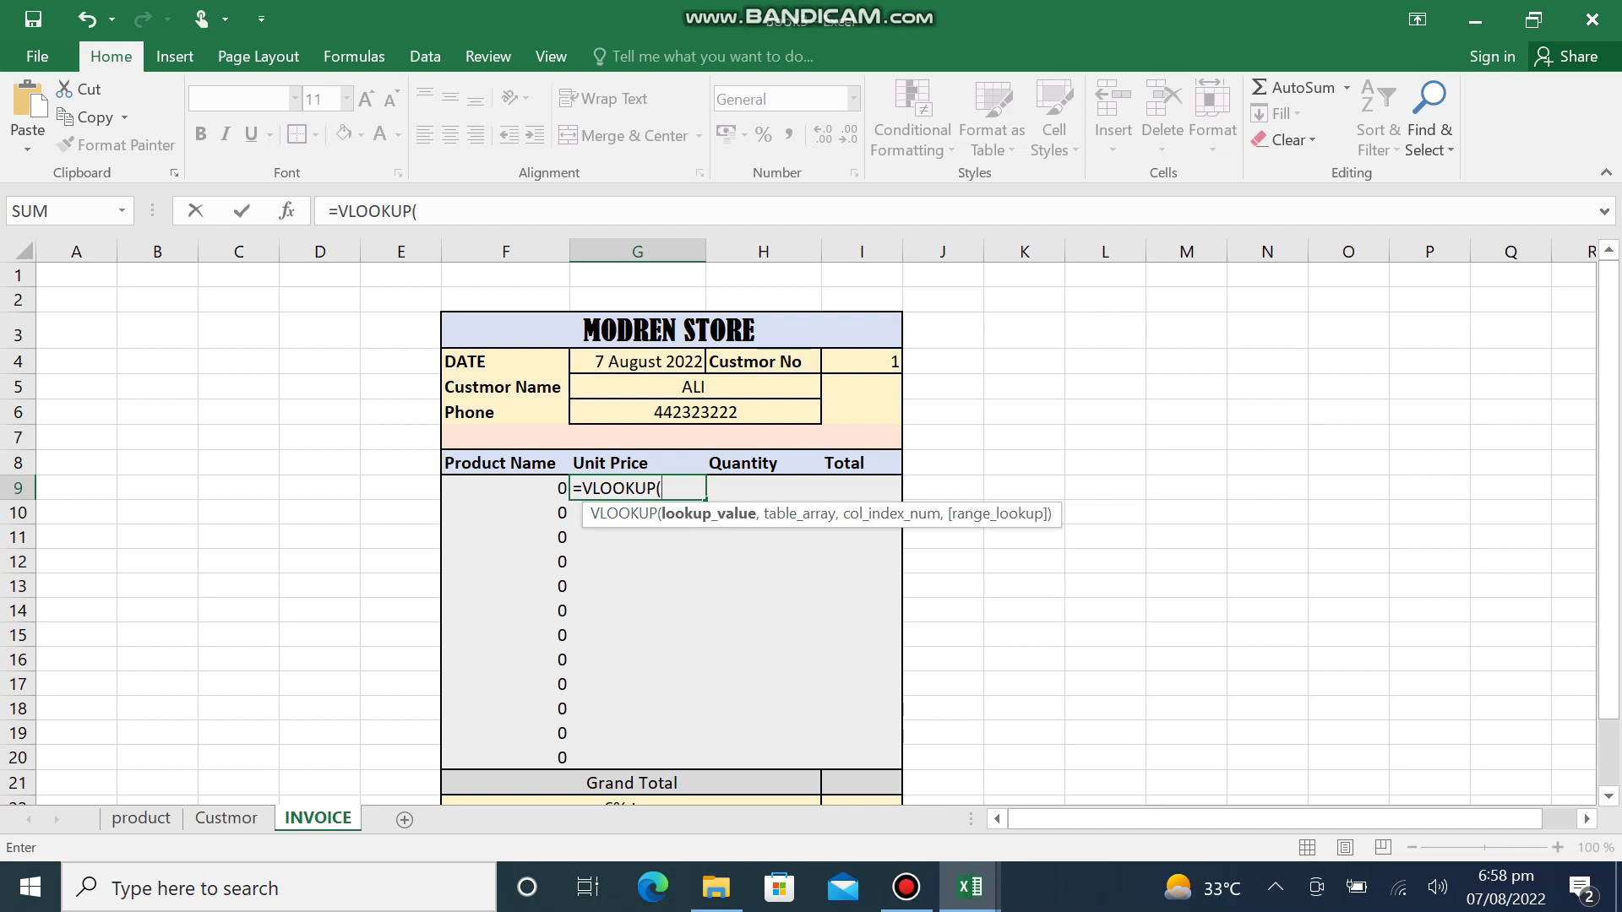
key(Left)
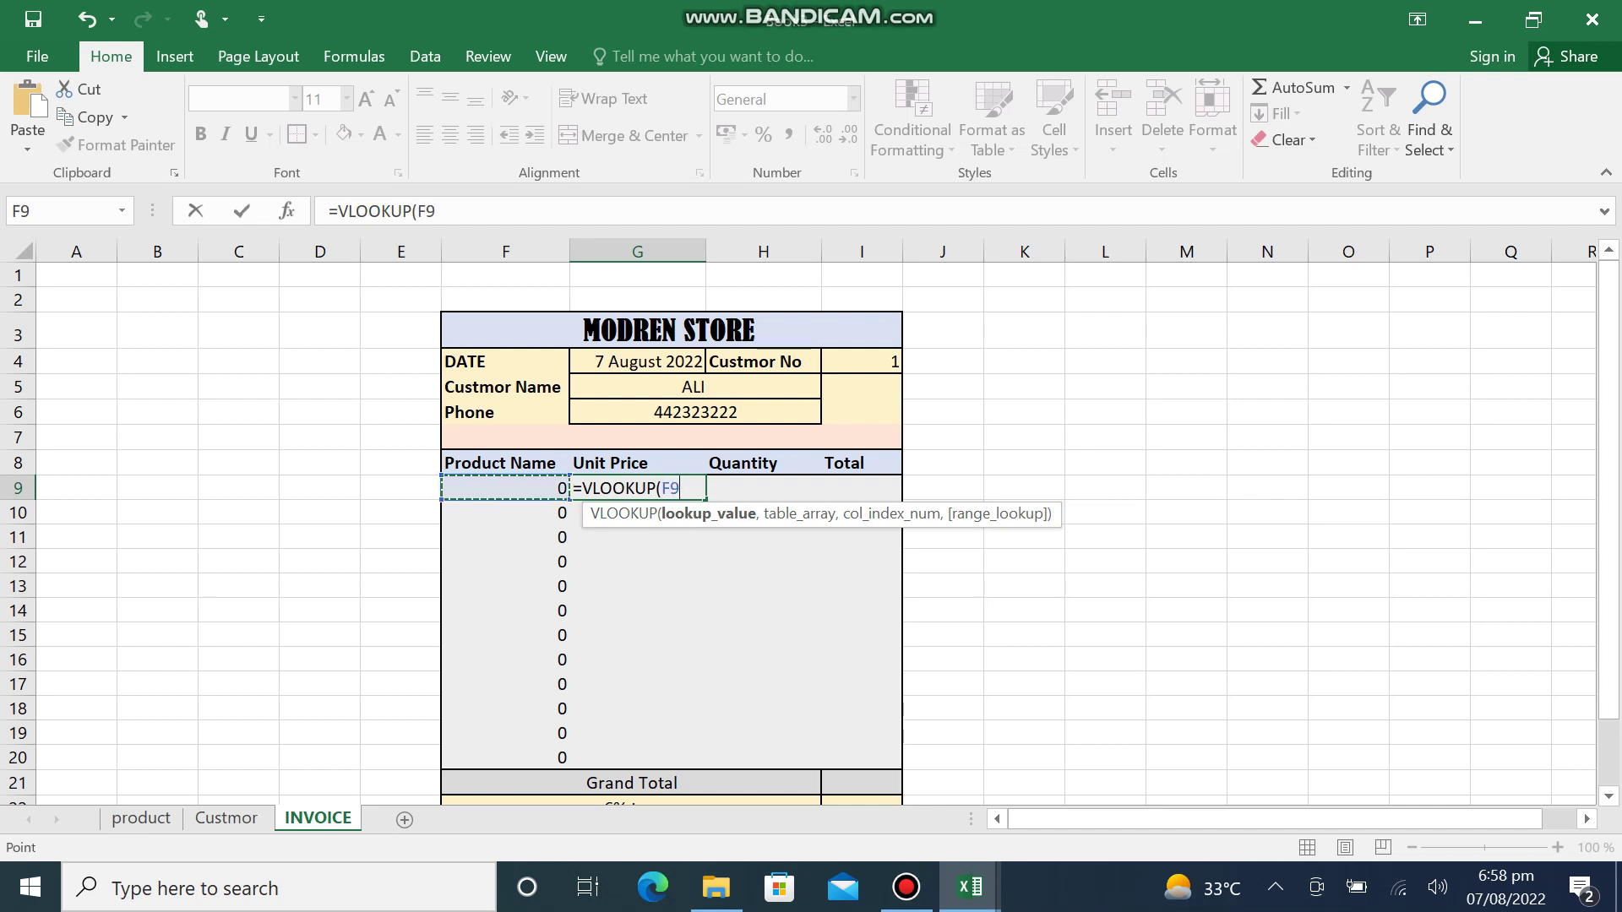
text(,)
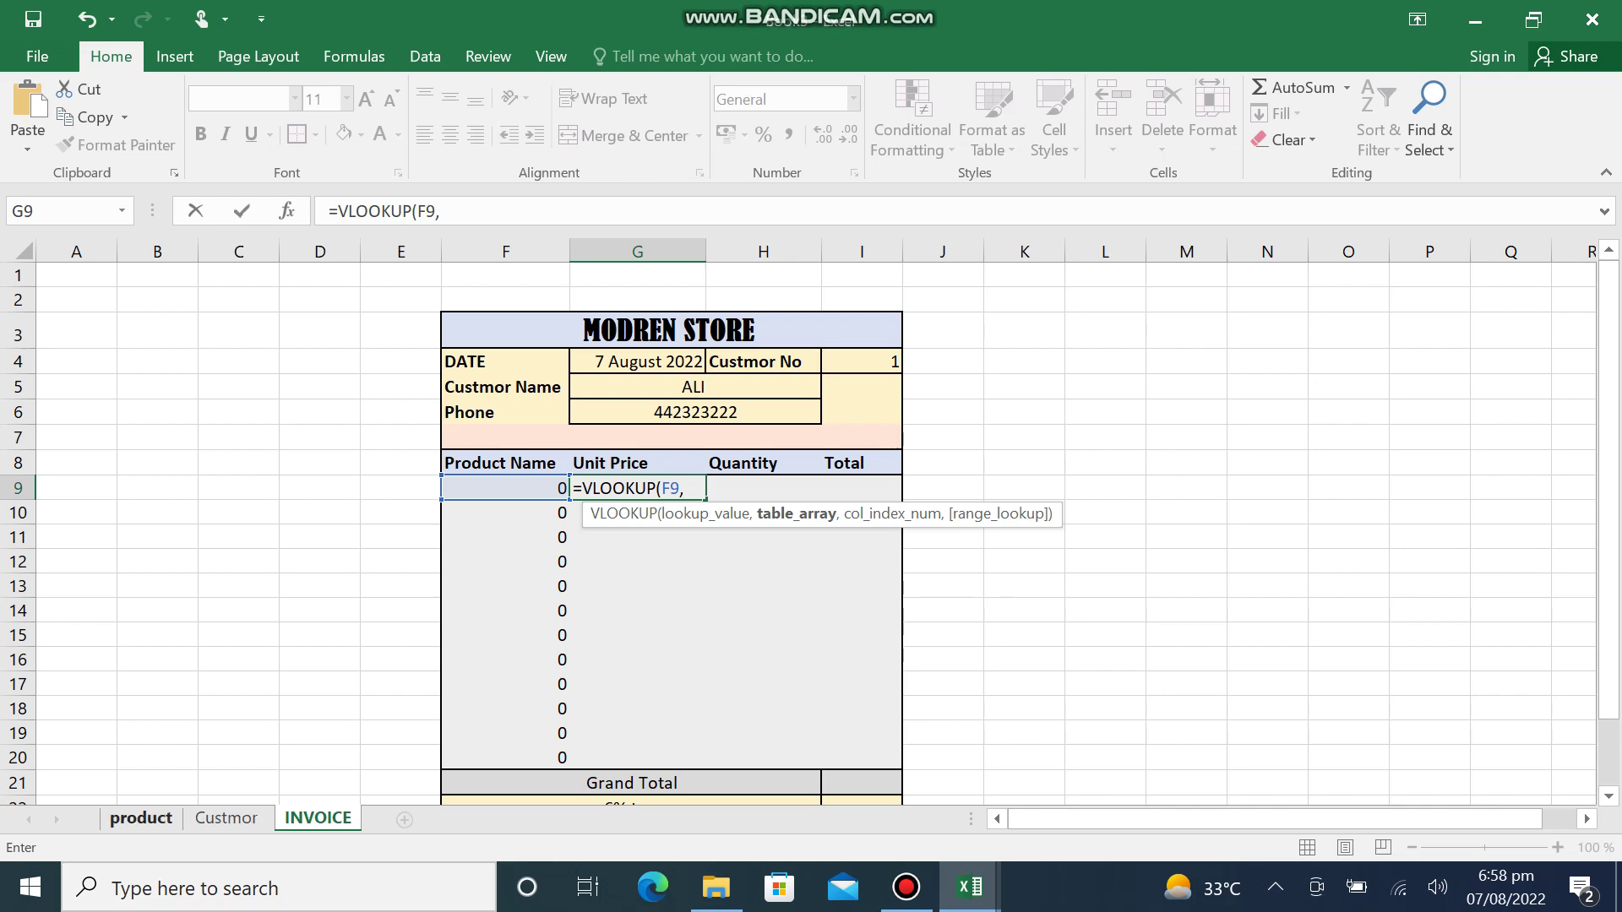
- Use the product sheet's B3:C21 range as G9's VLOOKUP table array
click(141, 818)
scroll(811, 532, up, 1)
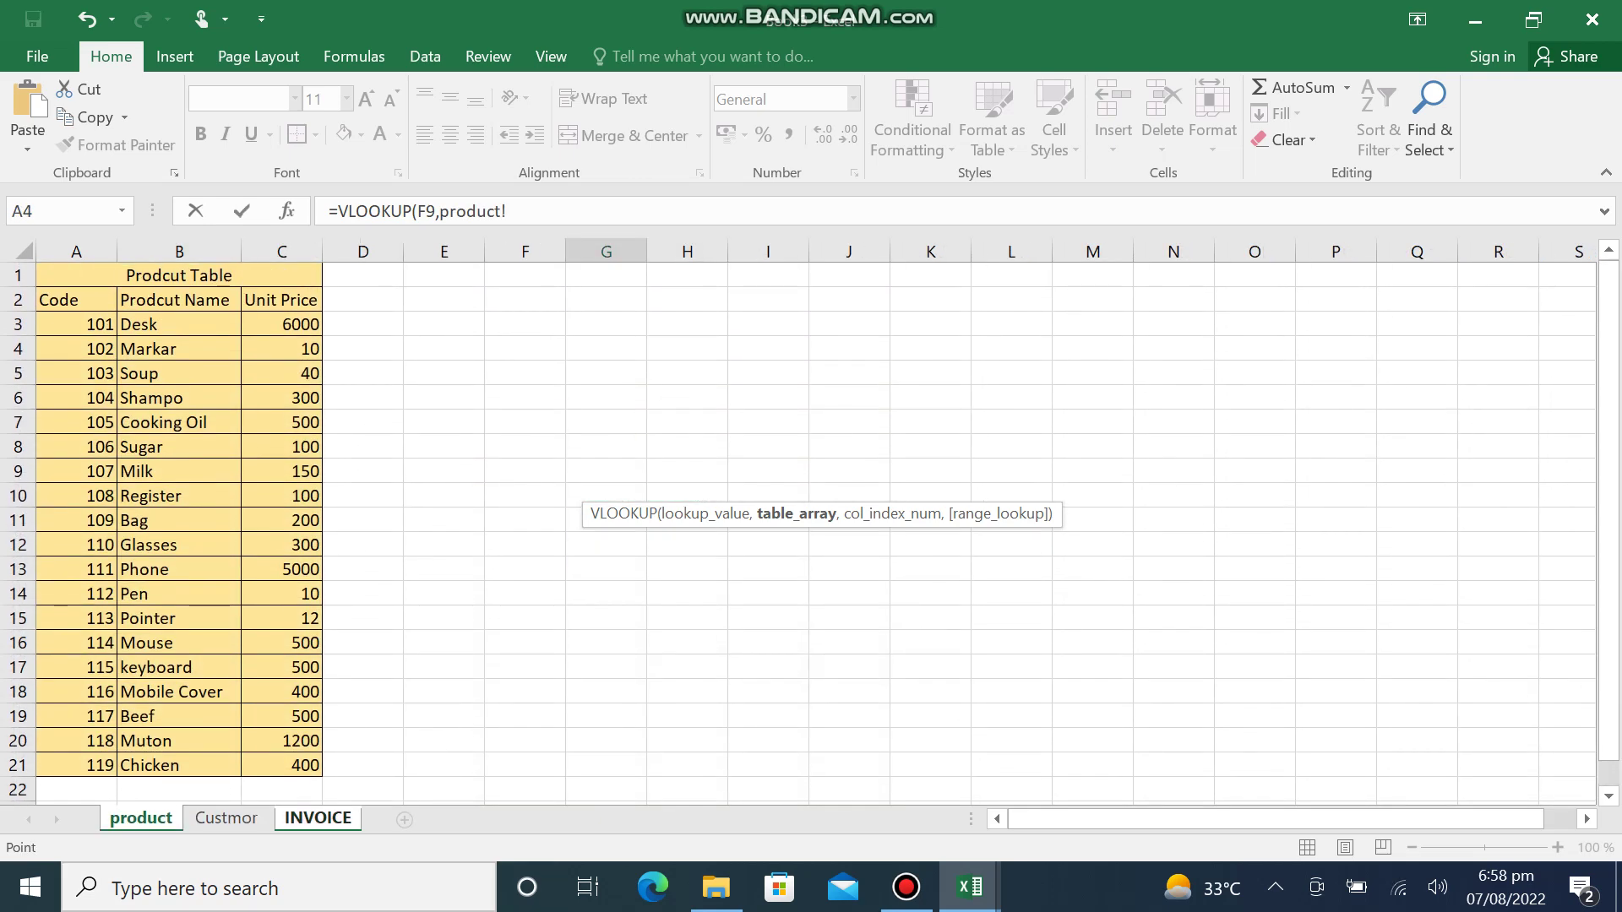
mouse_move(178, 324)
mouse_down()
mouse_move(281, 324)
mouse_move(281, 765)
mouse_up()
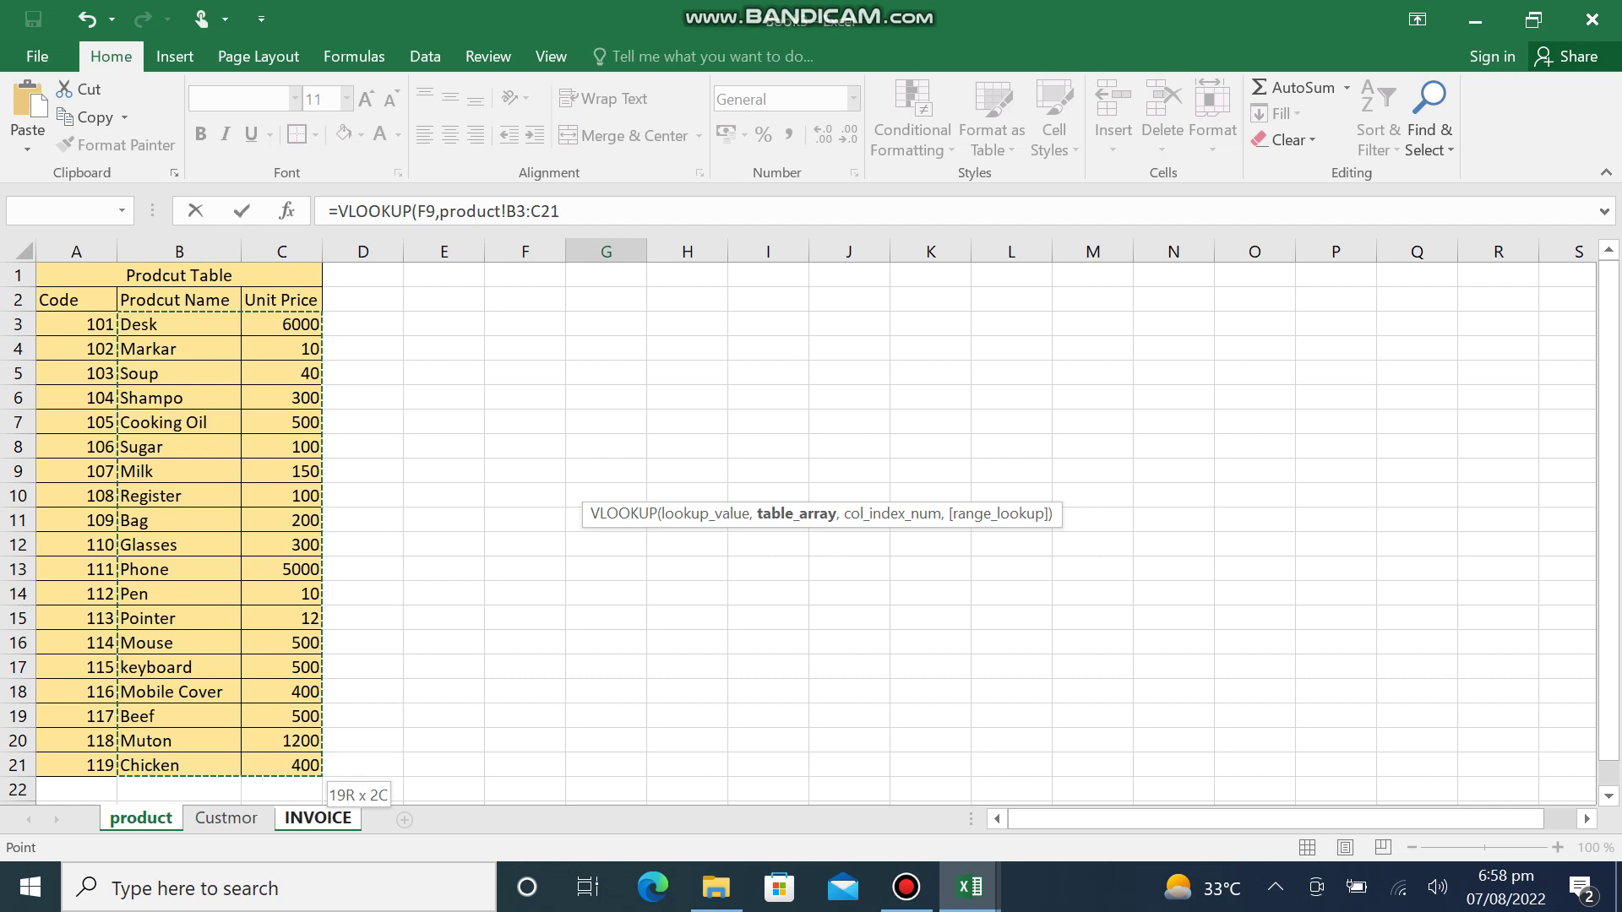
key(Return)
key(Return)
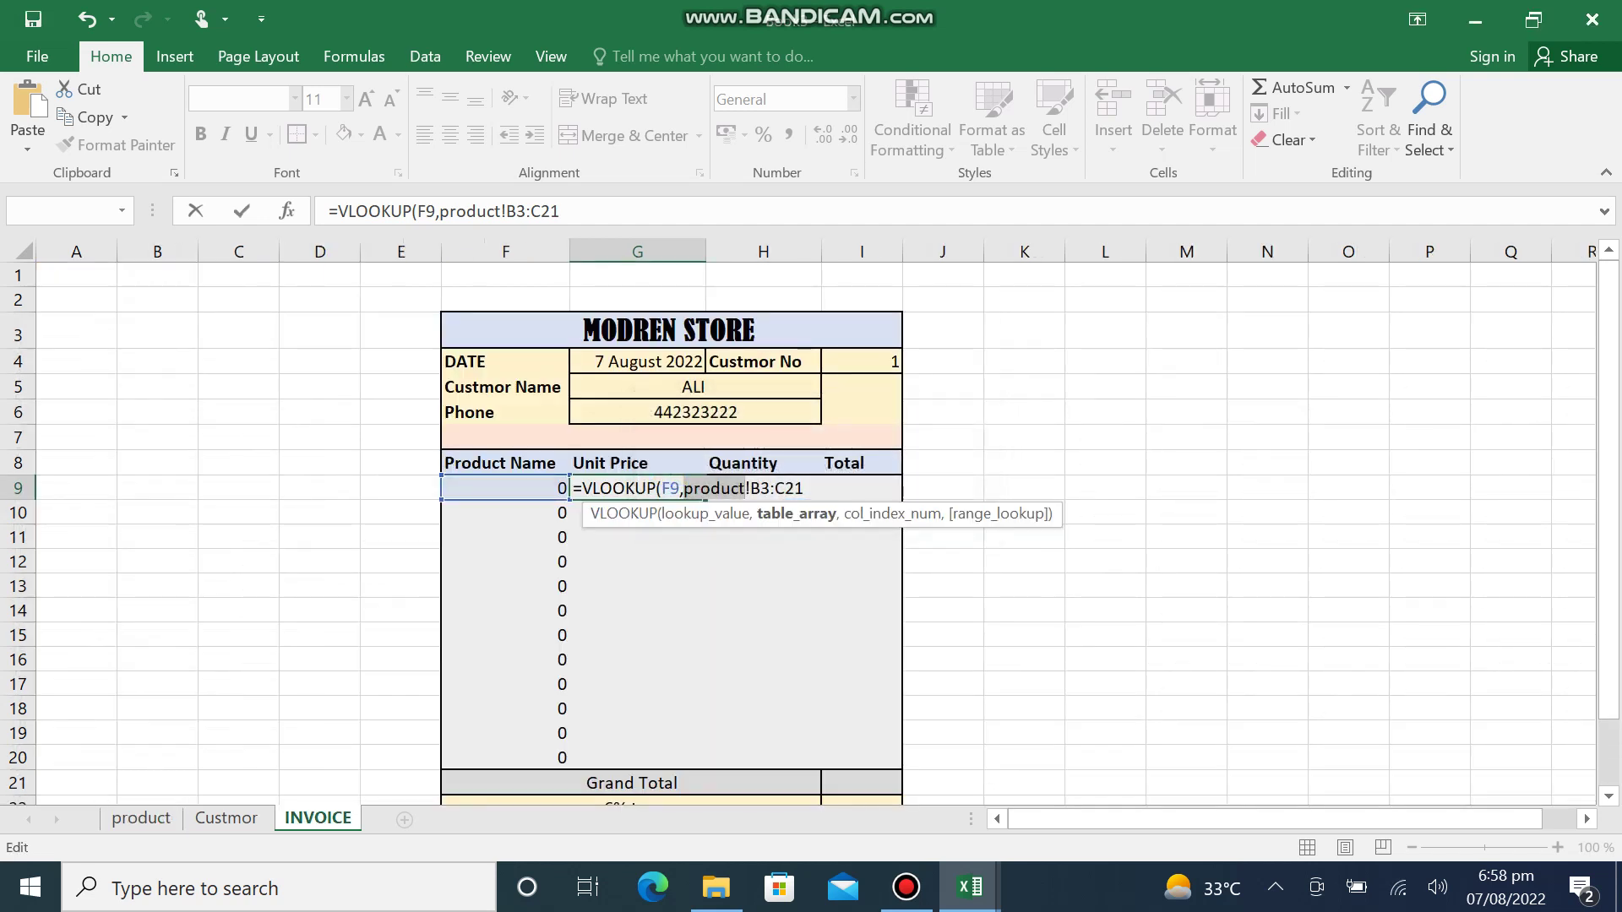
- Finish G9 as =VLOOKUP(F9,product!$B$3:$C$21,2,0) with the range locked absolute
click(804, 489)
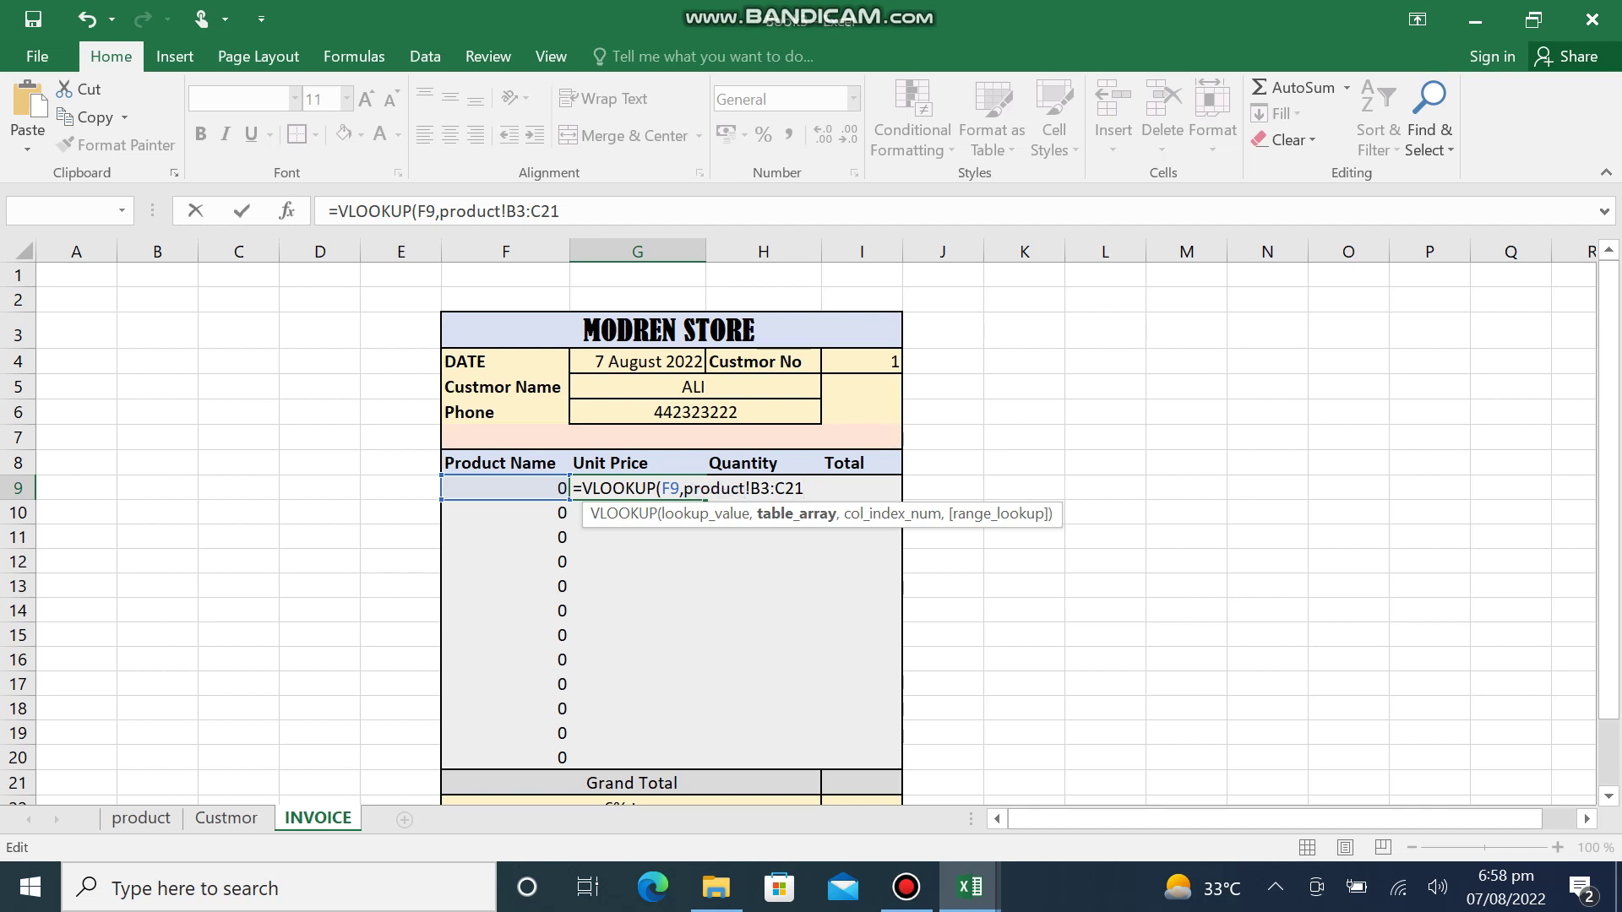
text(,)
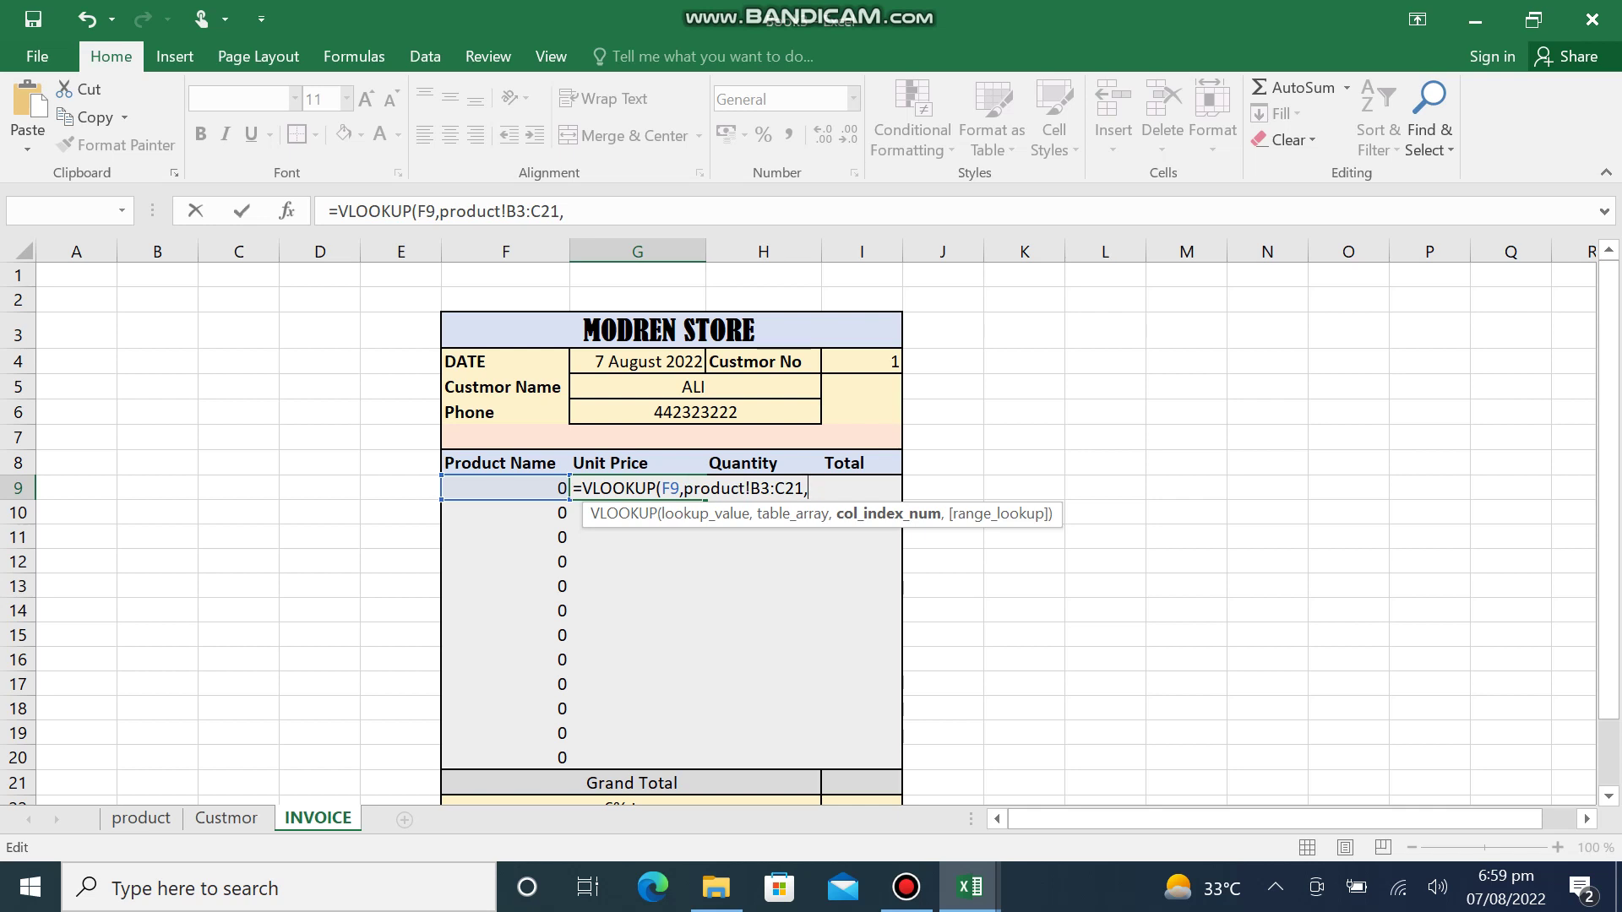
text(2)
text(,)
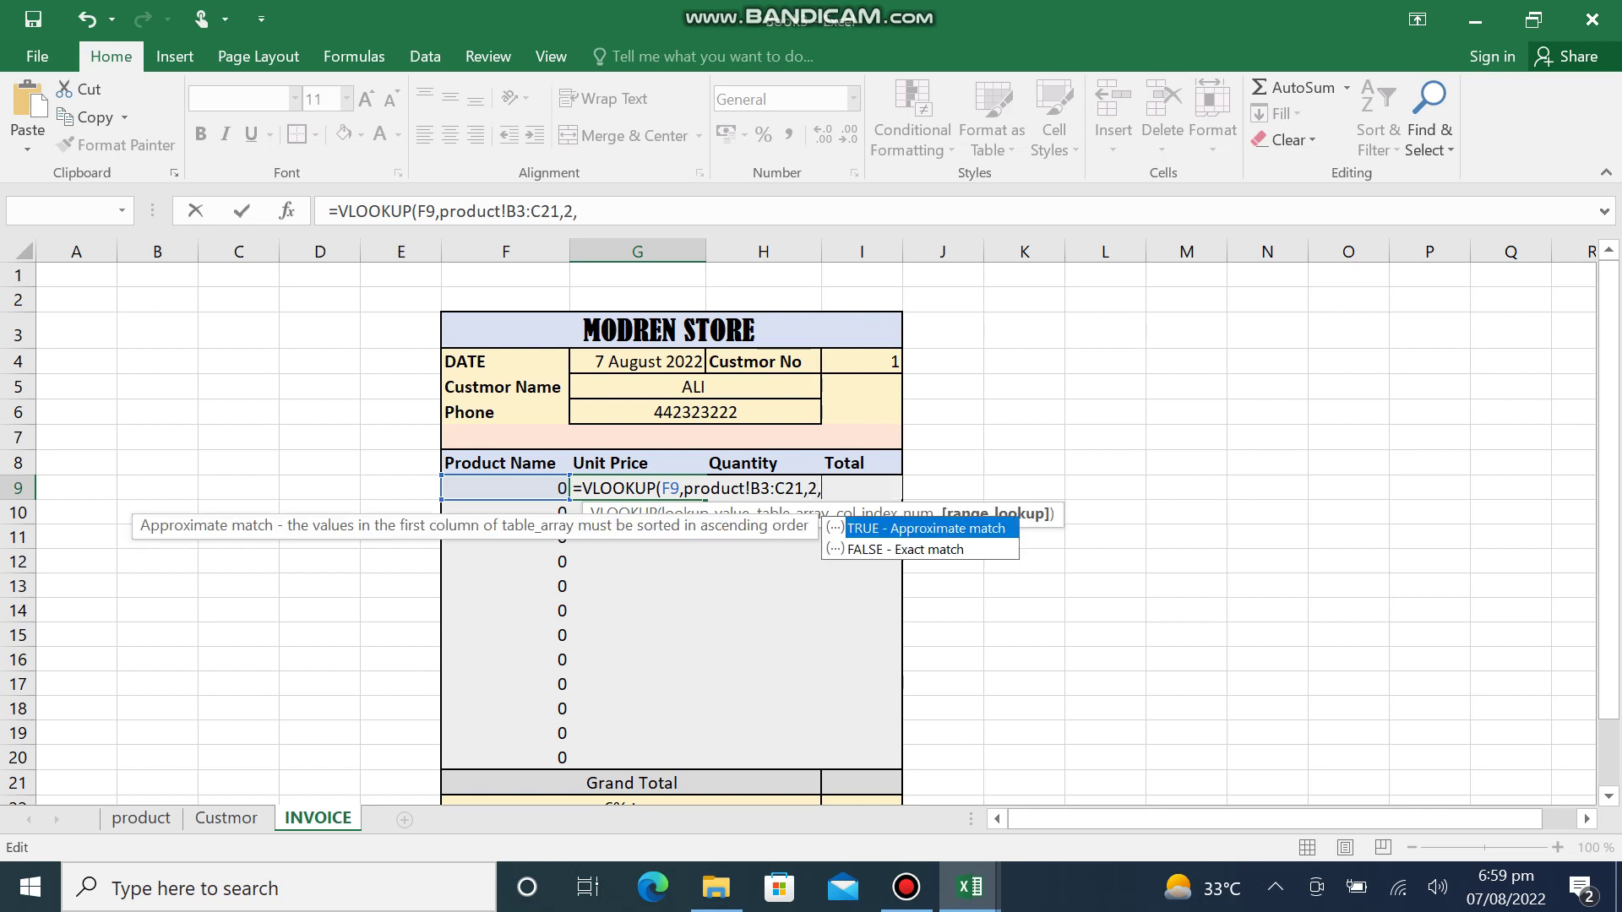
text(0))
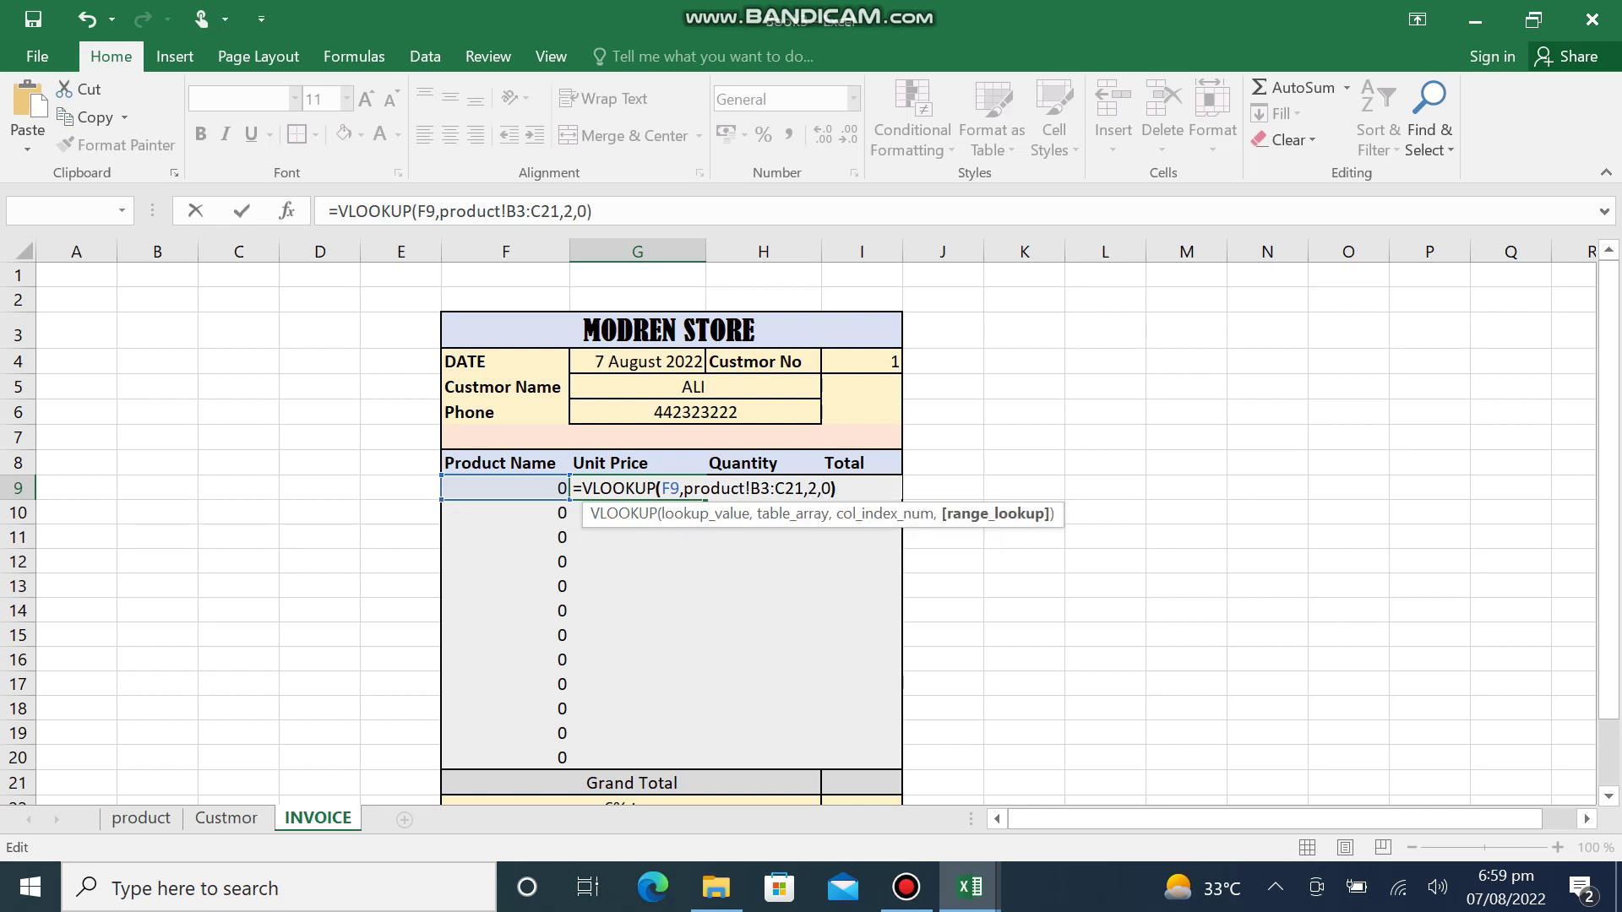
key(Left)
key(Left)
key(Left)
key(shift+Left)
key(shift+Left)
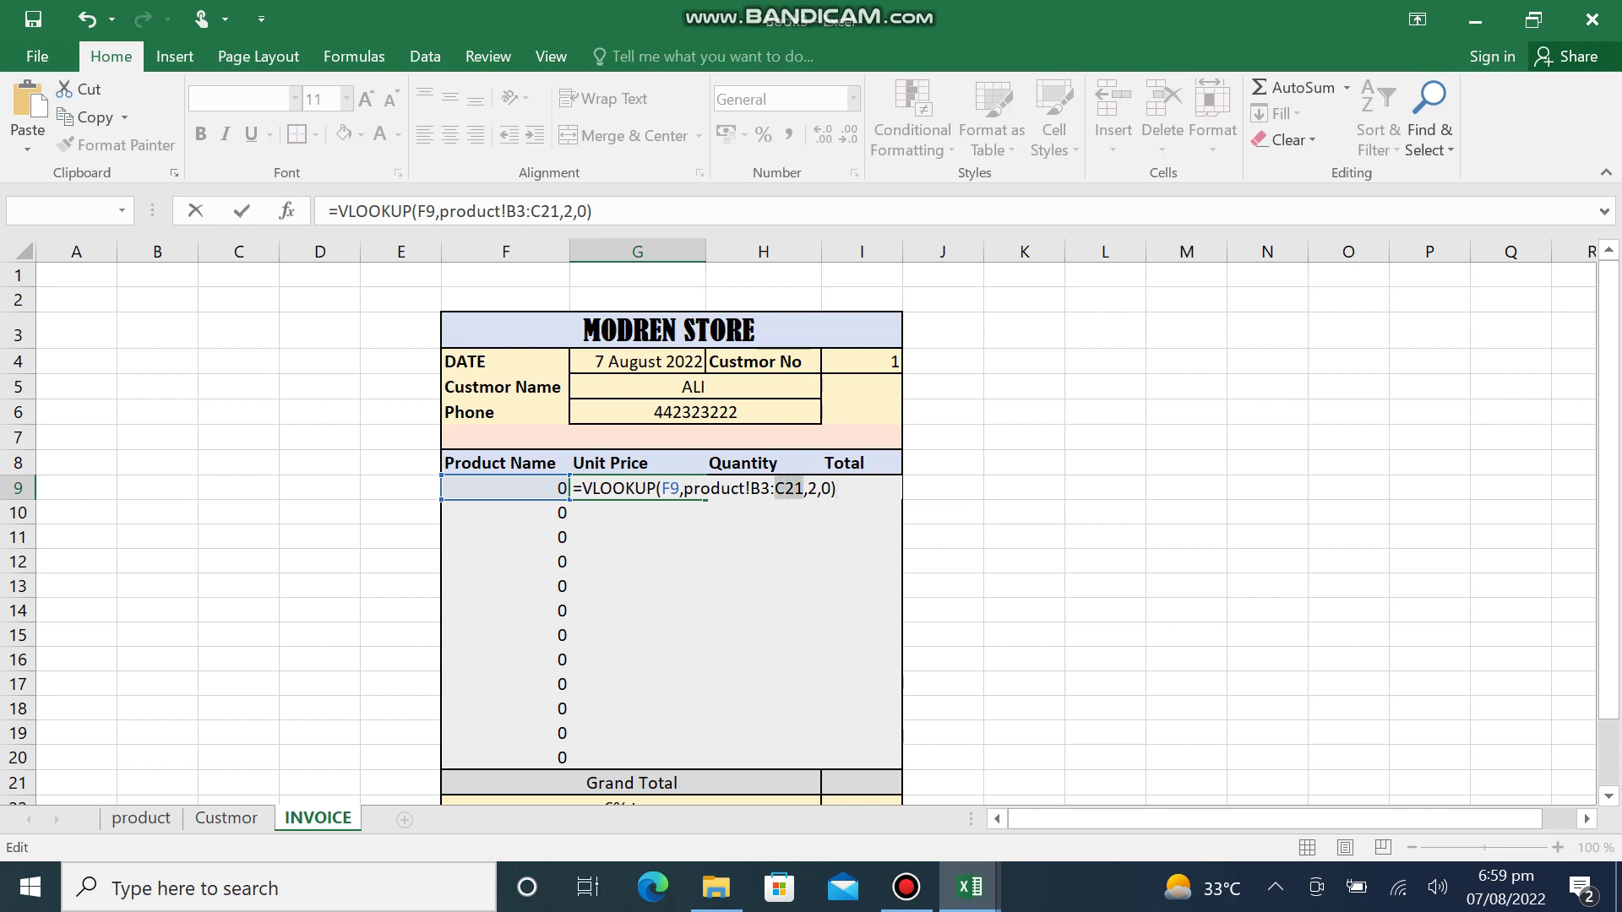
key(shift+Left)
key(shift+Left)
key(shift+Left)
key(shift+Left)
key(shift+Left)
key(shift+Left)
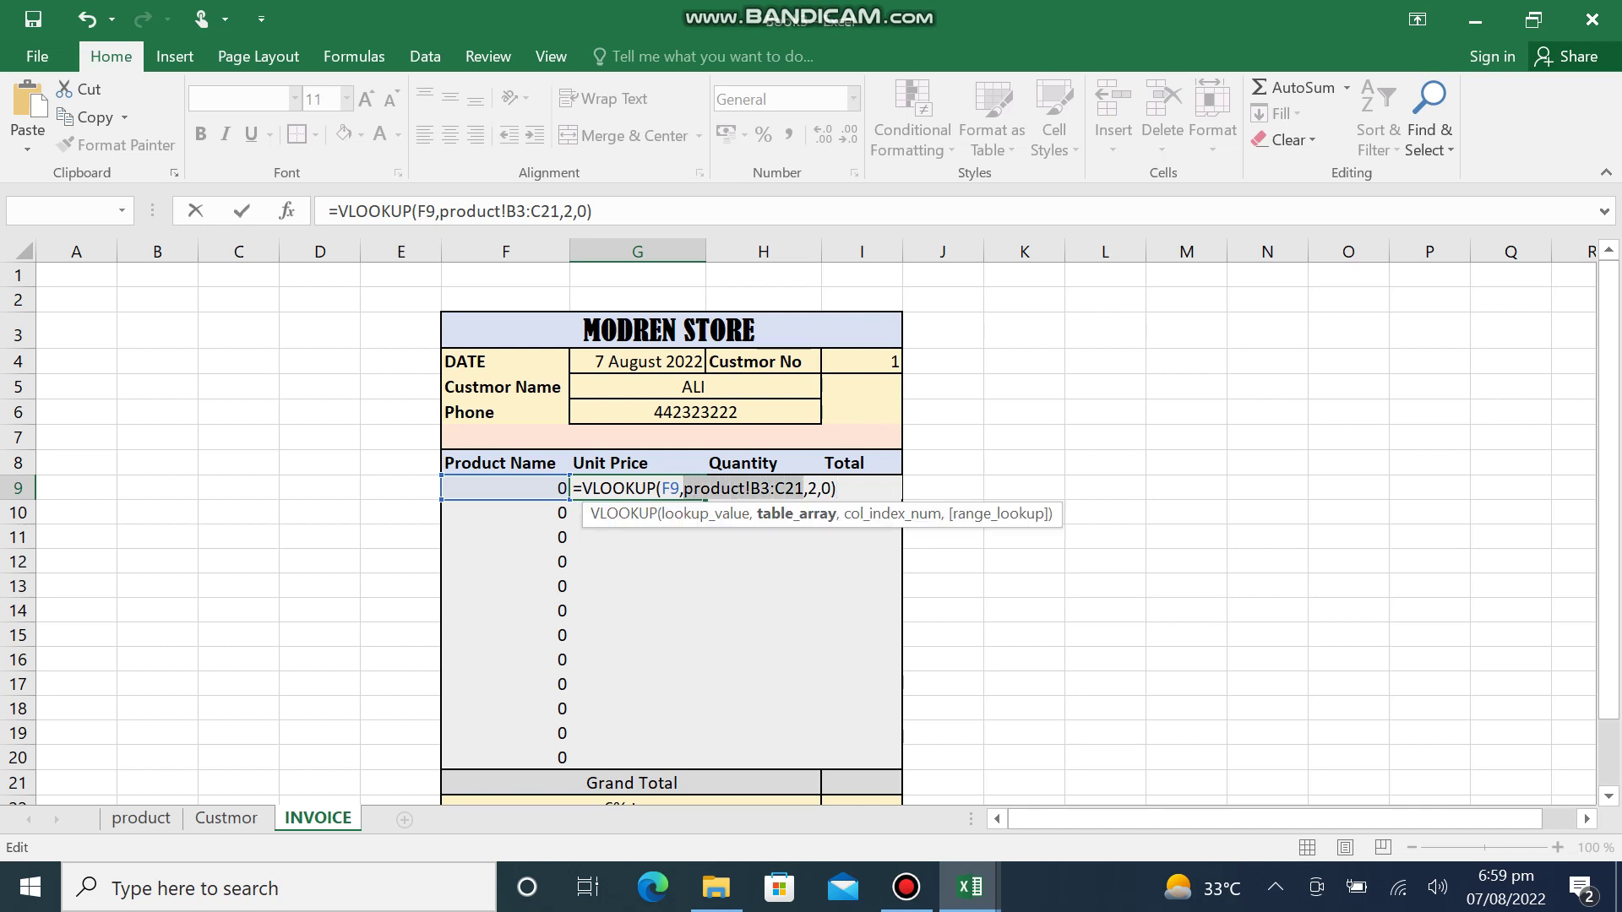
key(F4)
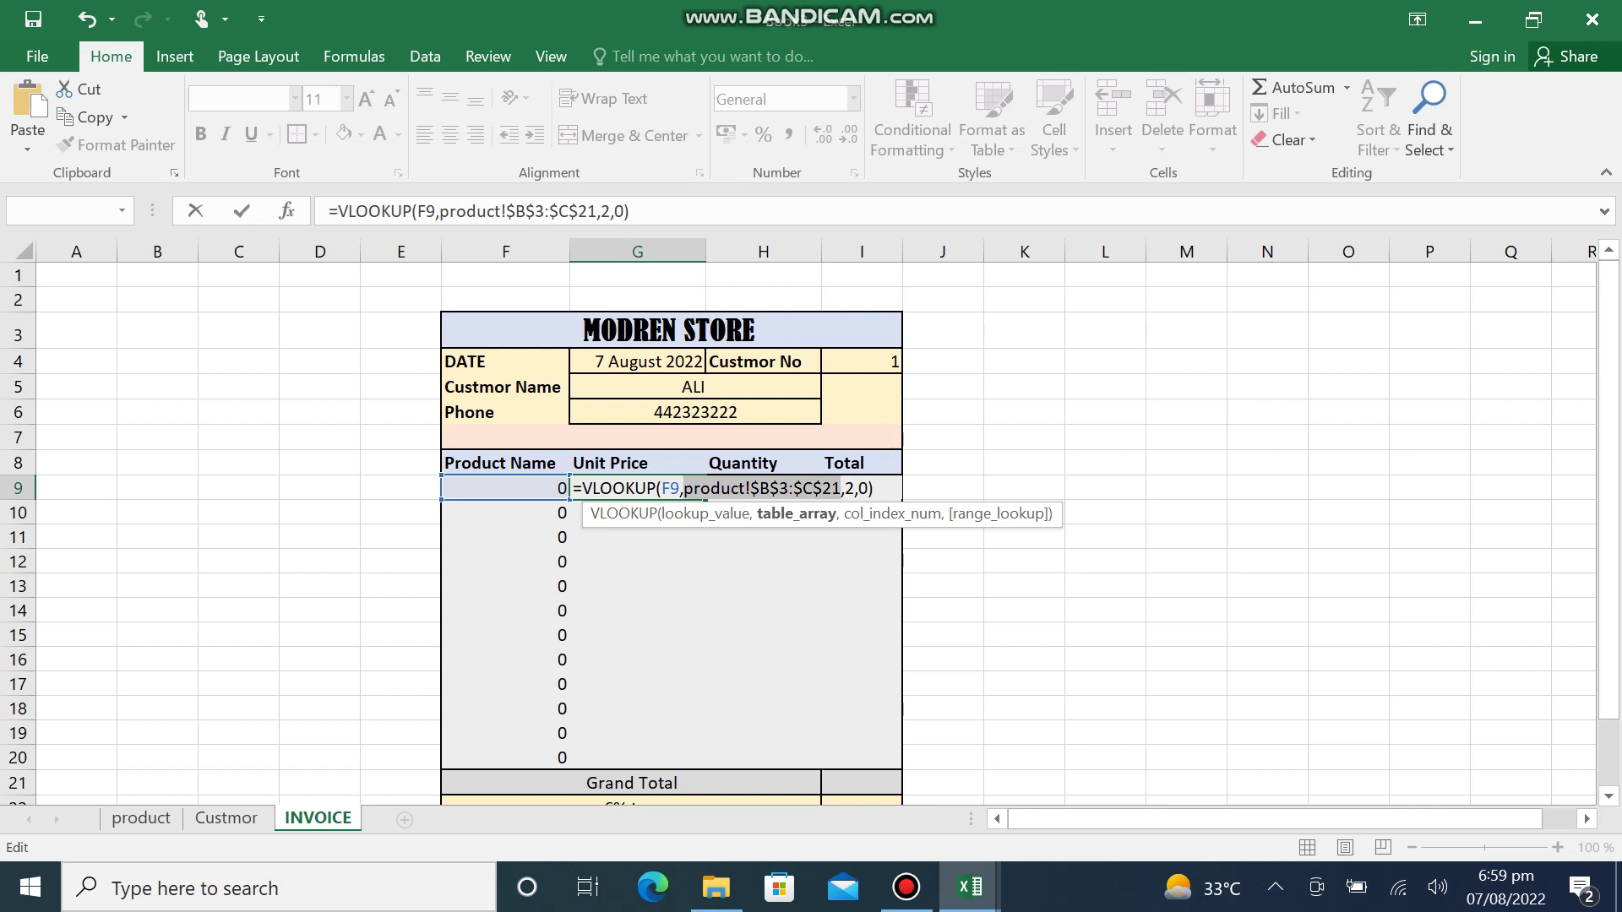
key(Return)
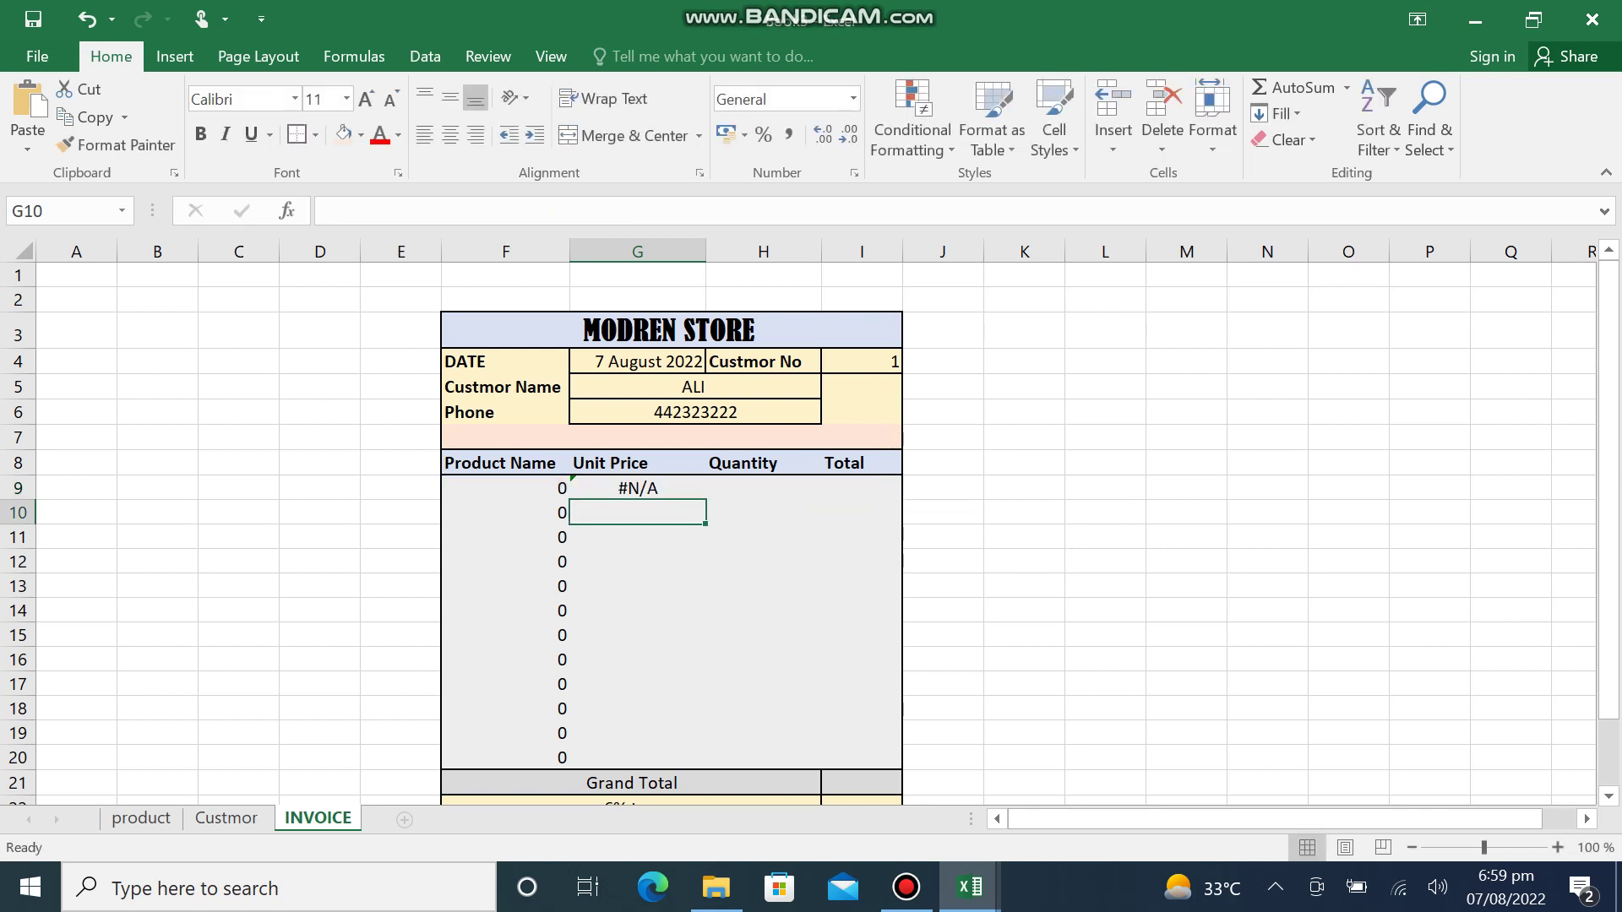
click(638, 487)
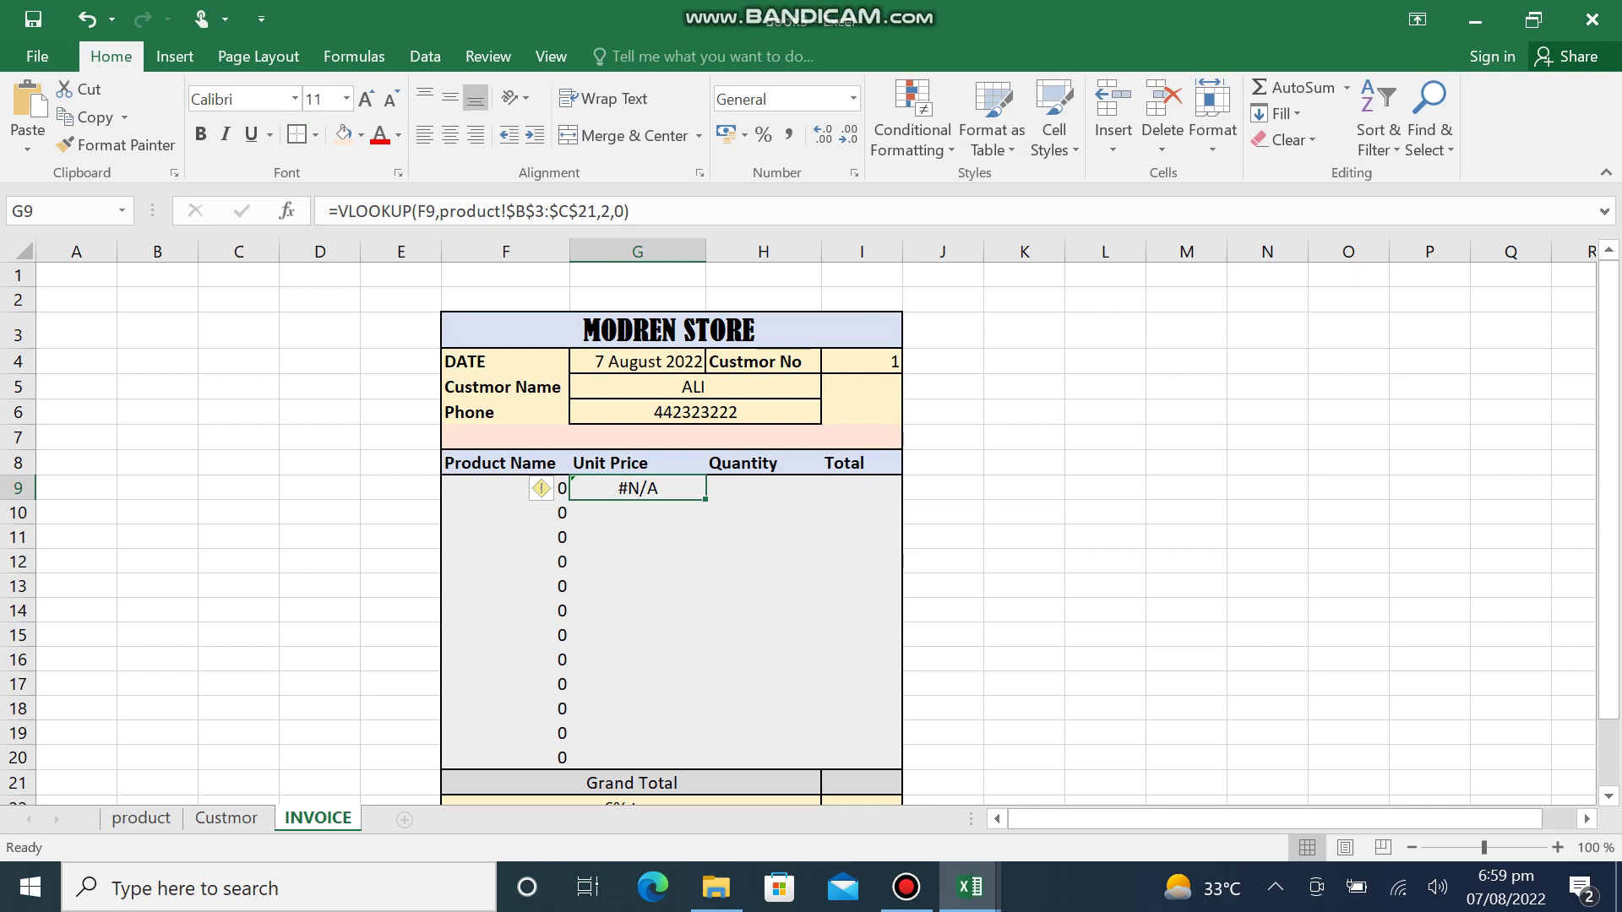
- Fill the G9 VLOOKUP down through G20 for every product row
click(638, 511)
click(638, 487)
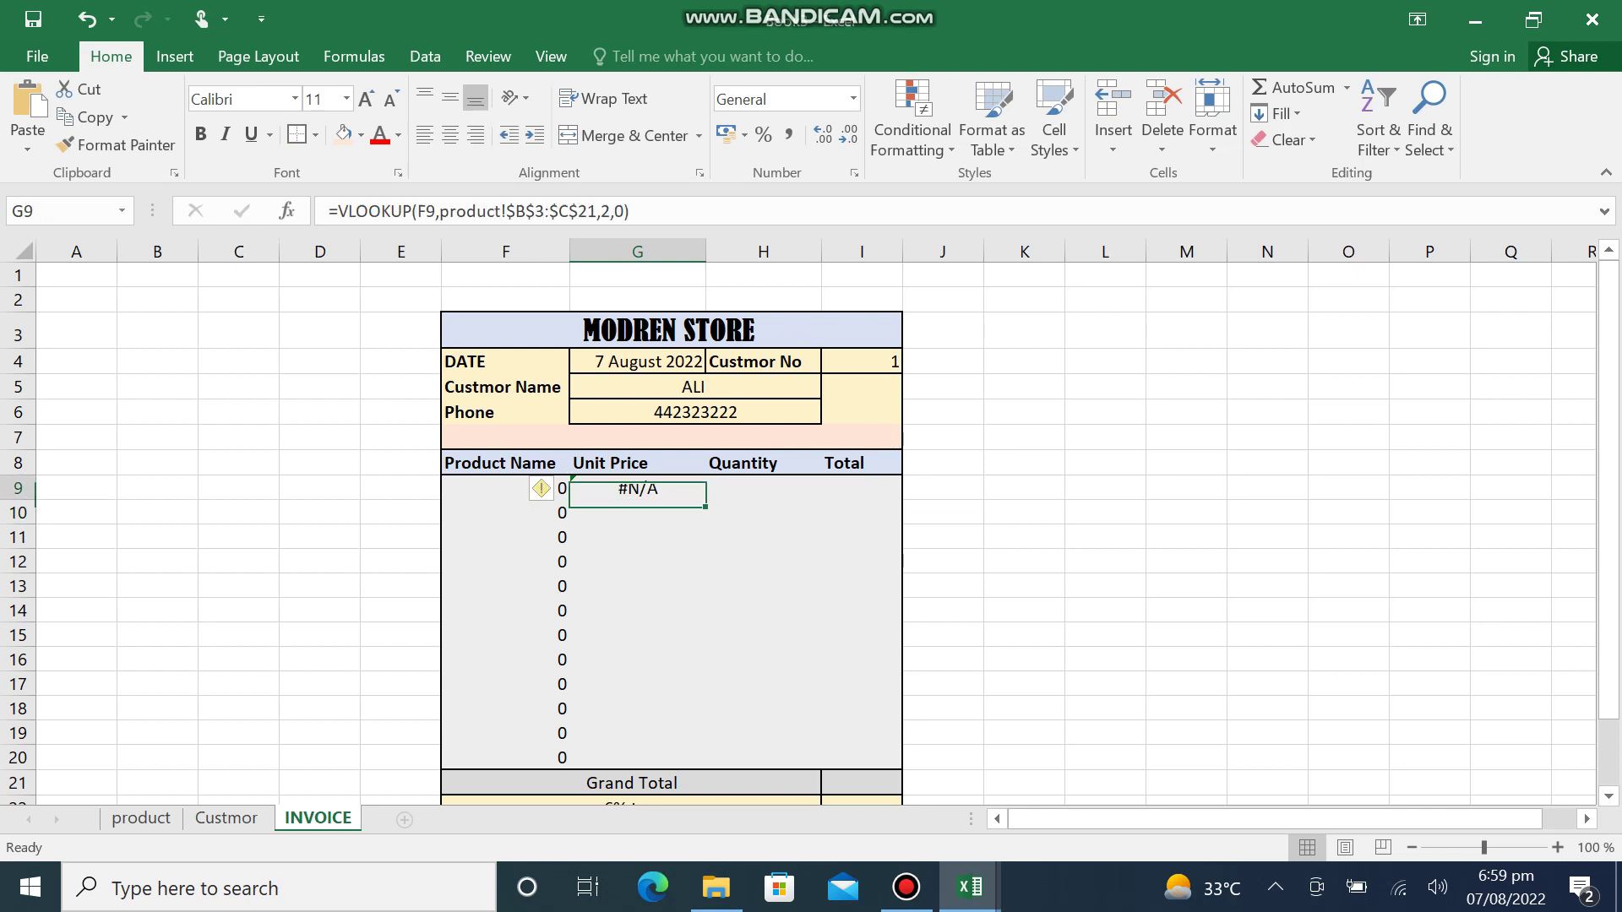
drag(706, 499, 705, 768)
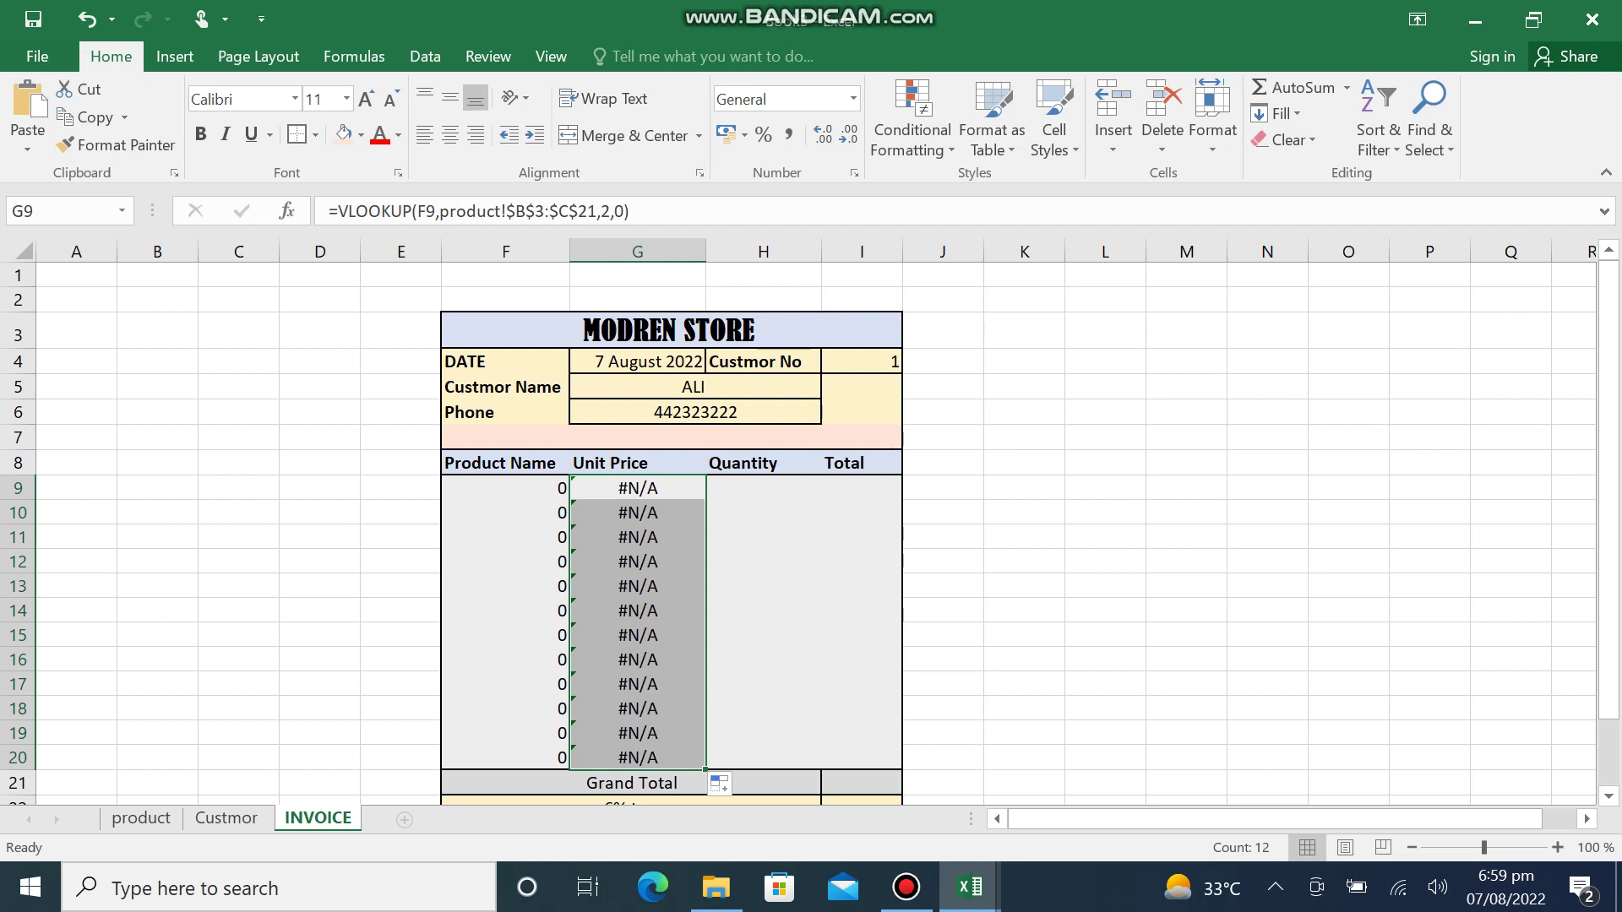
click(763, 487)
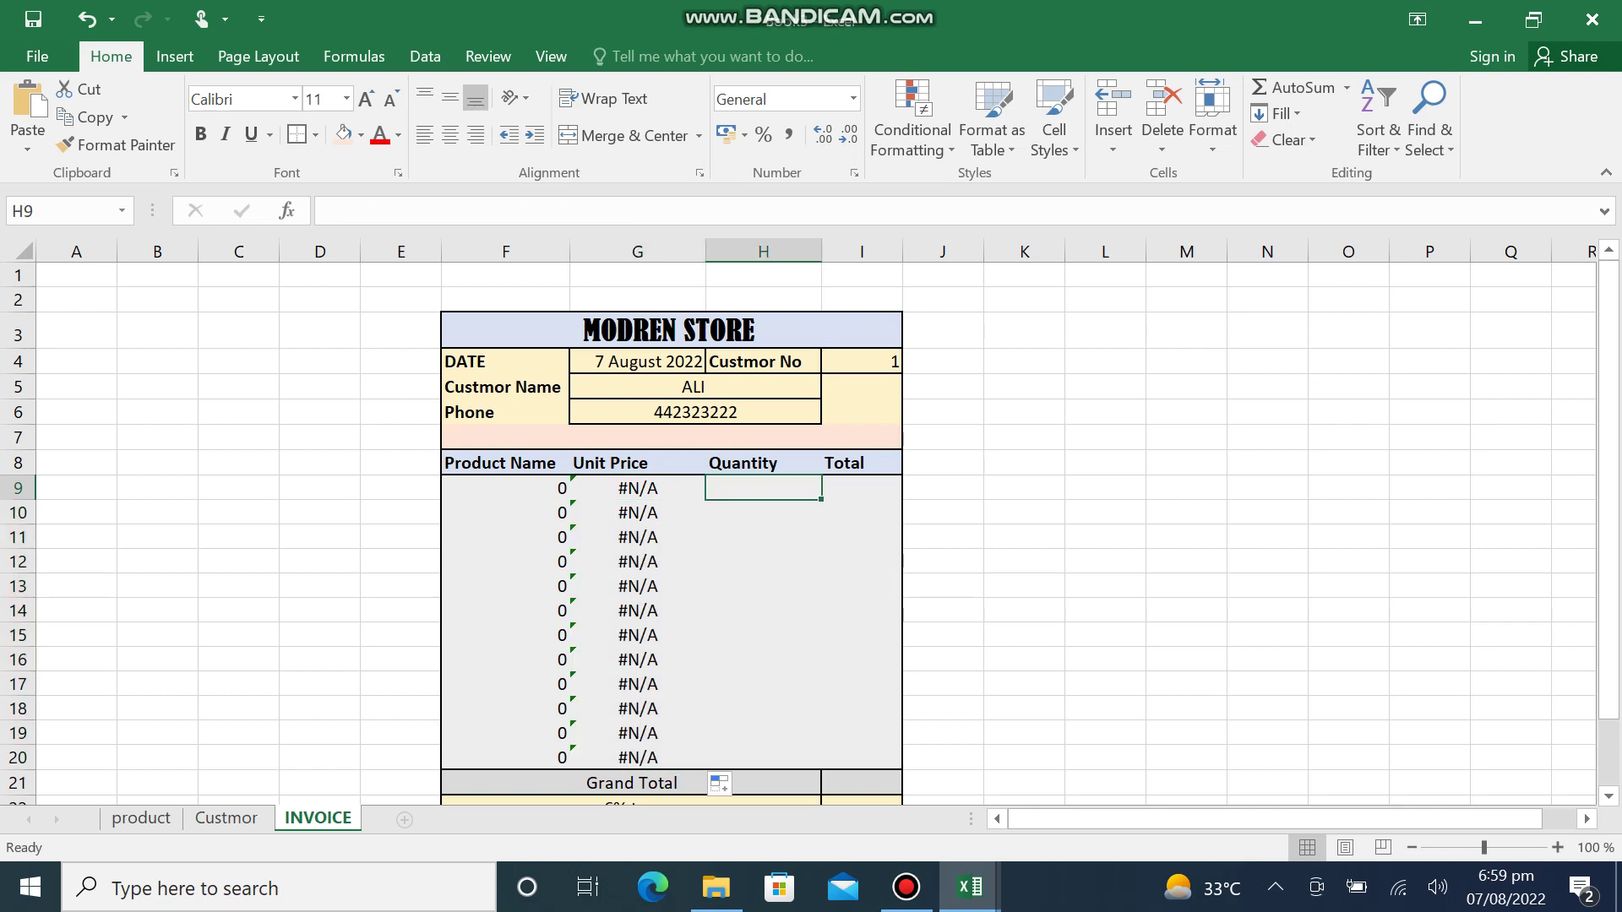